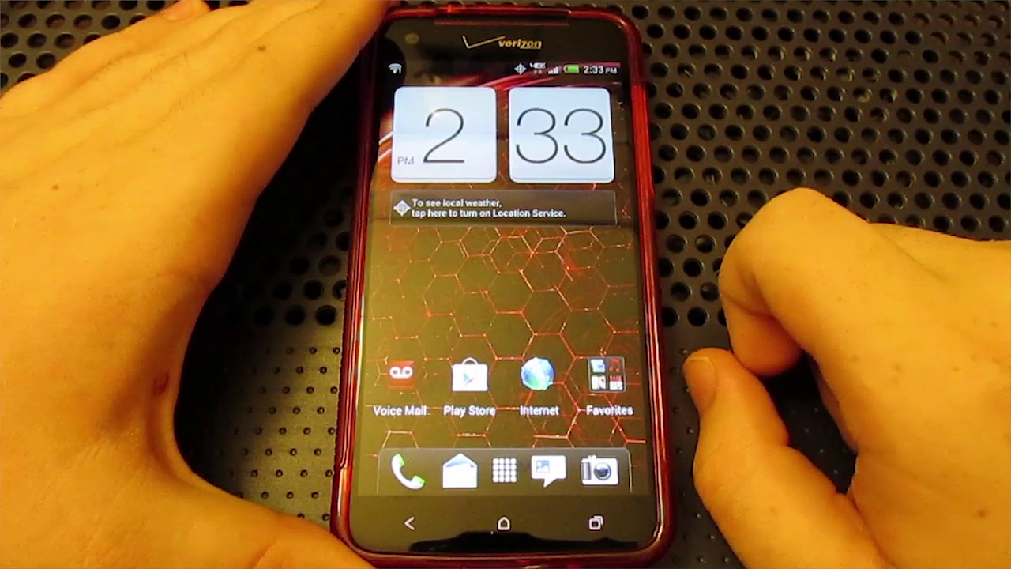
- Open the phone's battery settings and turn off Fast boot
{"action": "left_click_drag", "start_coordinate": [604, 229], "coordinate": [541, 248]}
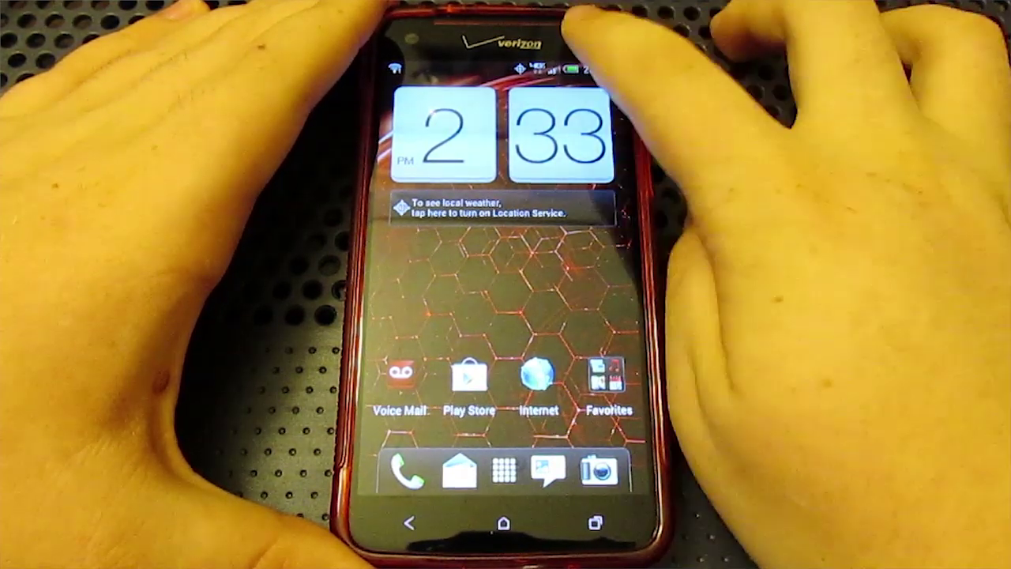
{"action": "left_click_drag", "start_coordinate": [505, 71], "coordinate": [505, 260]}
{"action": "left_click", "coordinate": [602, 75]}
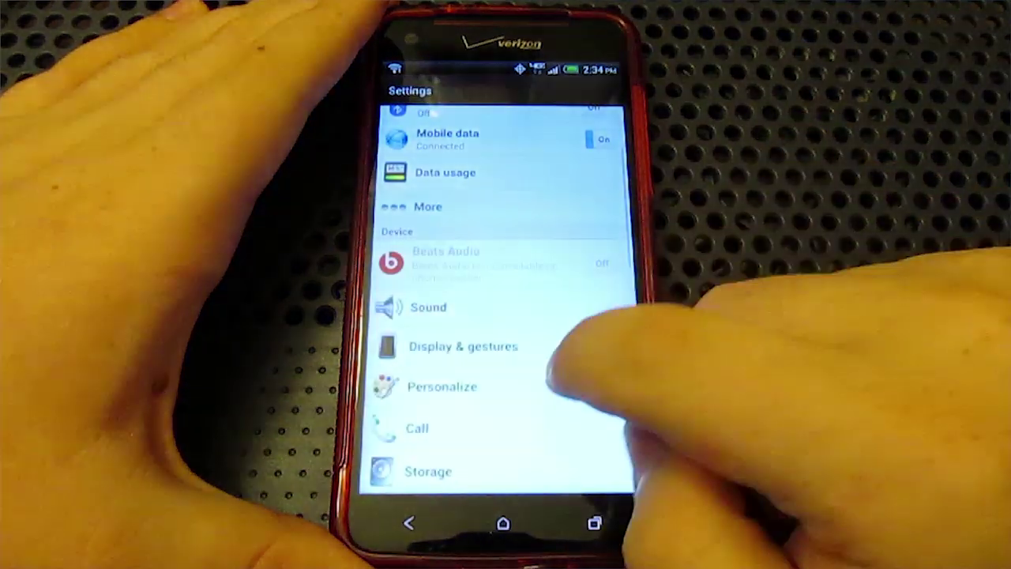
{"action": "scroll", "coordinate": [553, 340], "scroll_direction": "down", "scroll_amount": 1}
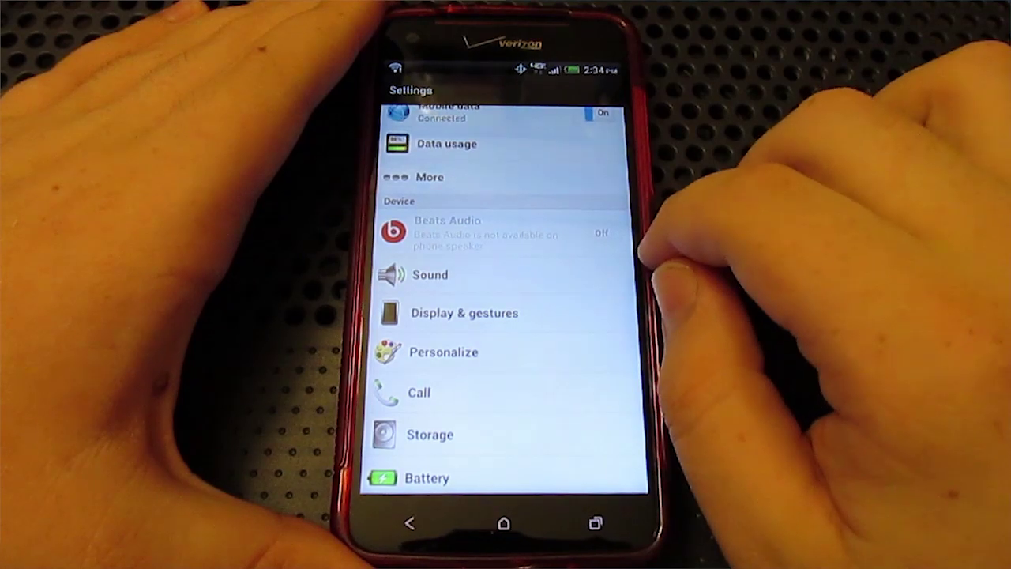
{"action": "scroll", "coordinate": [552, 300], "scroll_direction": "down", "scroll_amount": 3}
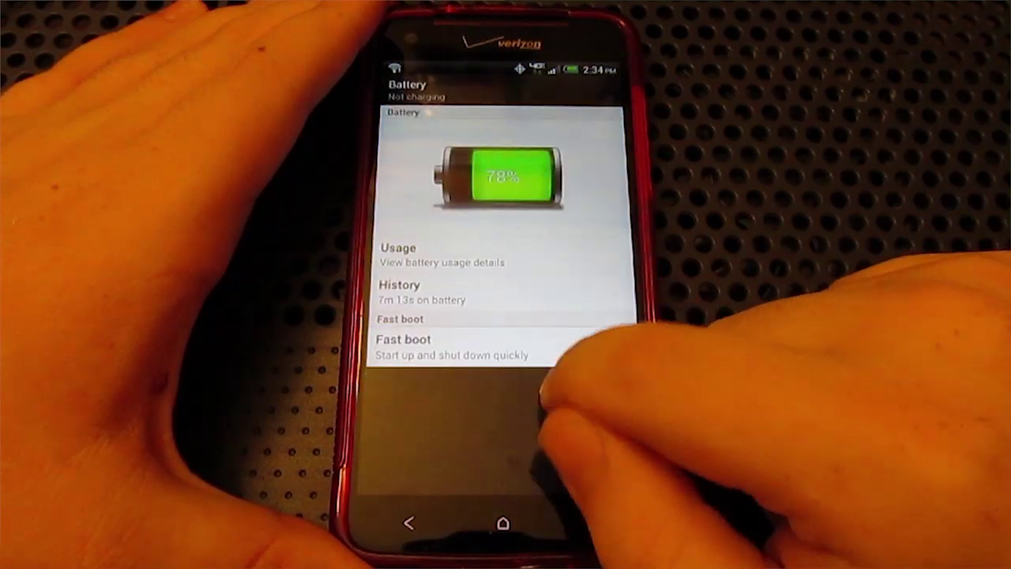
{"action": "left_click", "coordinate": [618, 348]}
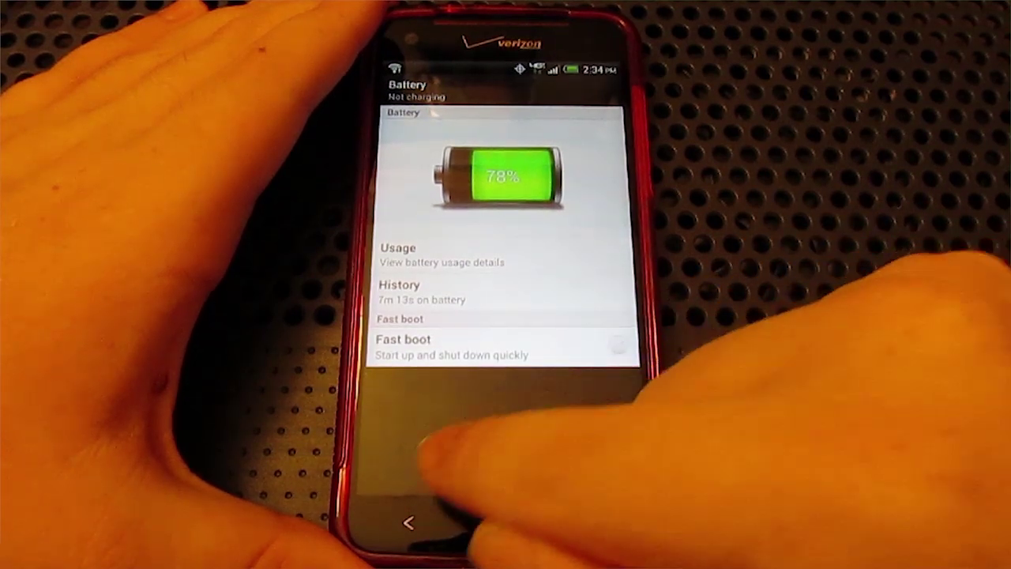
{"action": "left_click", "coordinate": [409, 522]}
- Enable USB debugging in the phone's developer options, allow it, and return to the home screen
{"action": "scroll", "coordinate": [513, 356], "scroll_direction": "down", "scroll_amount": 10}
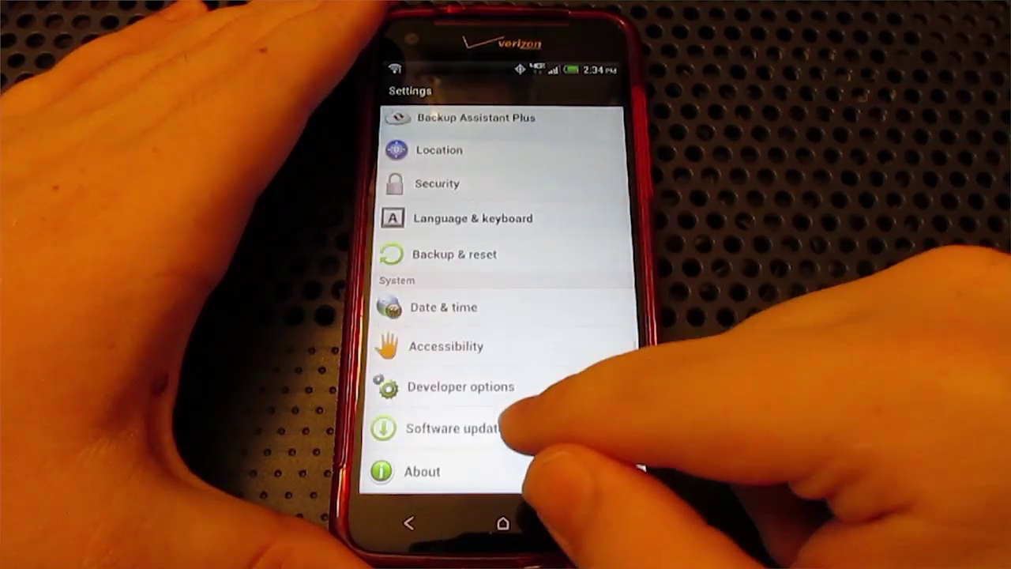
{"action": "left_click", "coordinate": [455, 428]}
{"action": "left_click", "coordinate": [408, 523]}
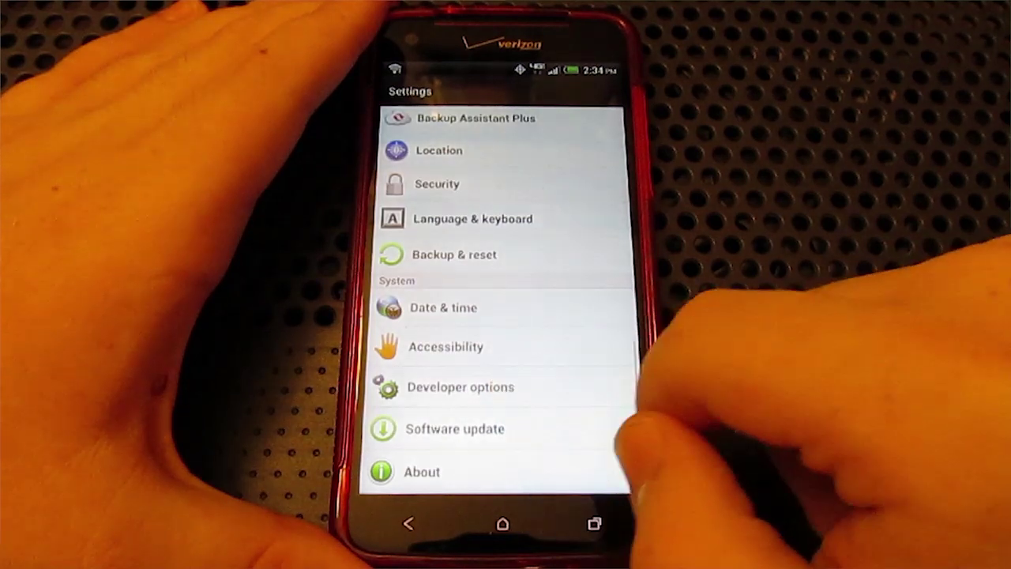
{"action": "left_click", "coordinate": [461, 386]}
{"action": "left_click", "coordinate": [503, 328]}
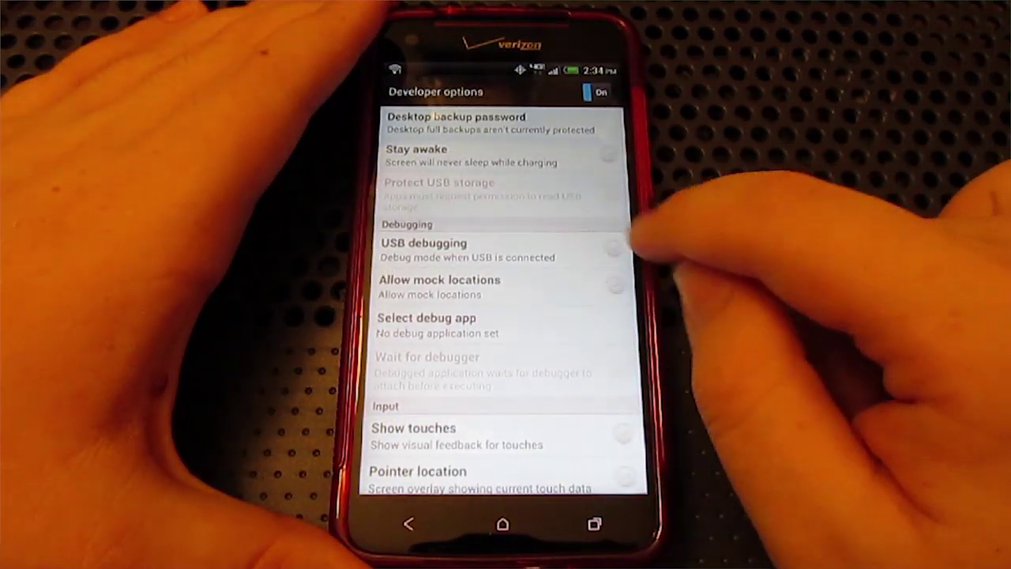
{"action": "left_click", "coordinate": [613, 248]}
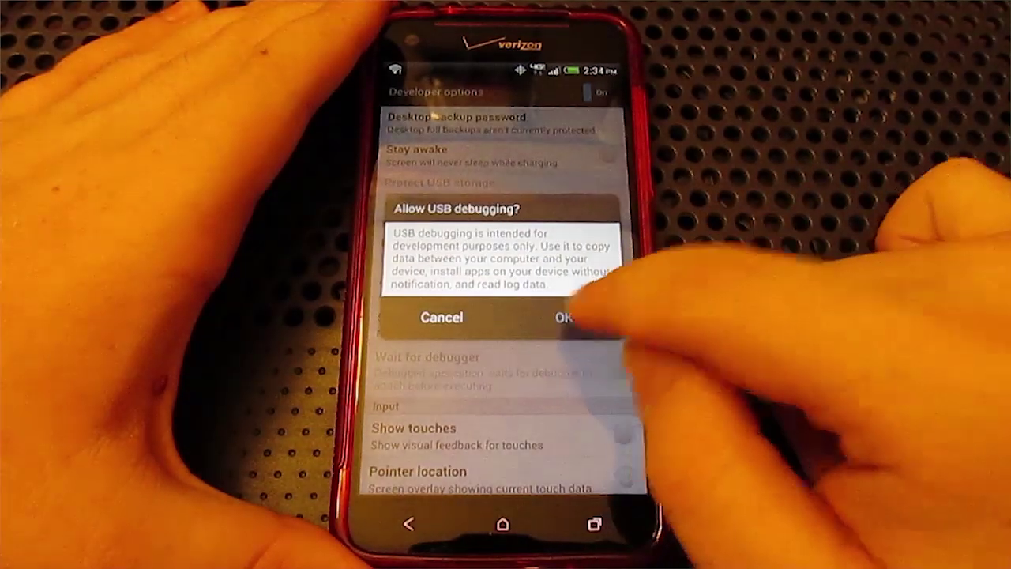
{"action": "left_click", "coordinate": [560, 316]}
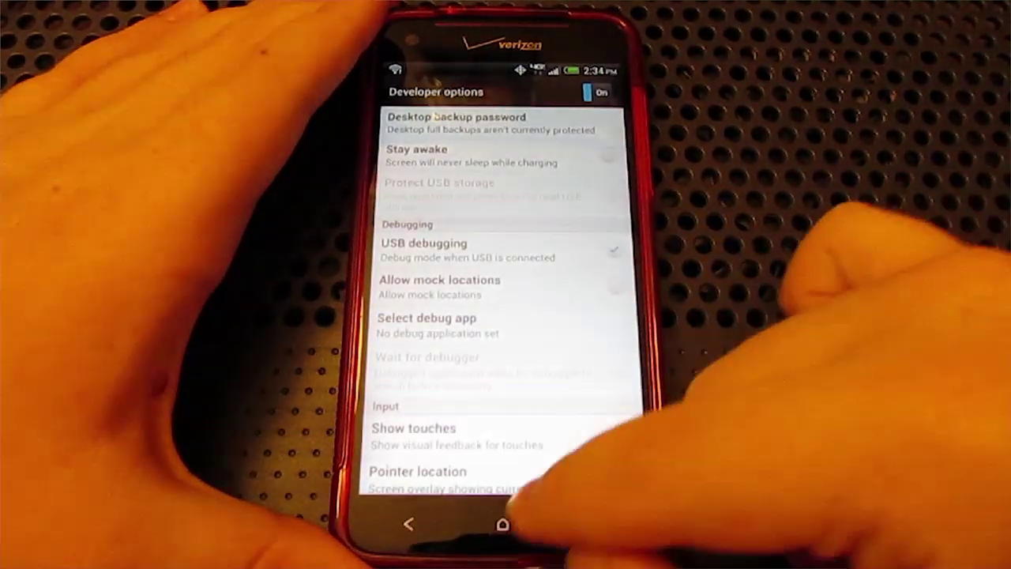
{"action": "left_click", "coordinate": [503, 524]}
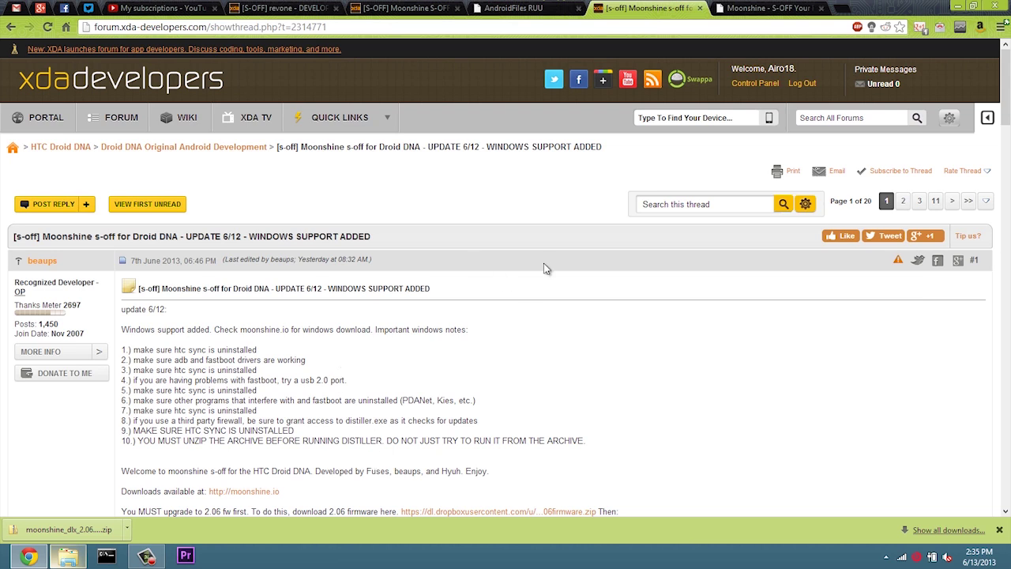
- Read the Windows notes in the Droid DNA Moonshine s-off forum thread and go to the moonshine.io site
{"action": "scroll", "coordinate": [545, 268], "scroll_direction": "down", "scroll_amount": 2}
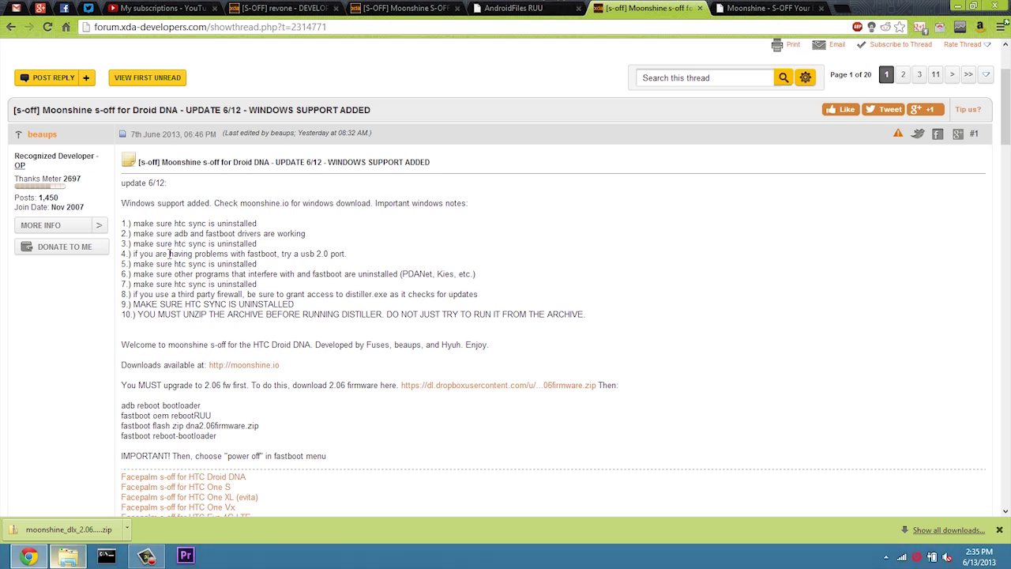
{"action": "mouse_move", "coordinate": [173, 247]}
{"action": "left_mouse_down"}
{"action": "mouse_move", "coordinate": [196, 266]}
{"action": "mouse_move", "coordinate": [172, 264]}
{"action": "left_mouse_up"}
{"action": "left_click", "coordinate": [248, 366]}
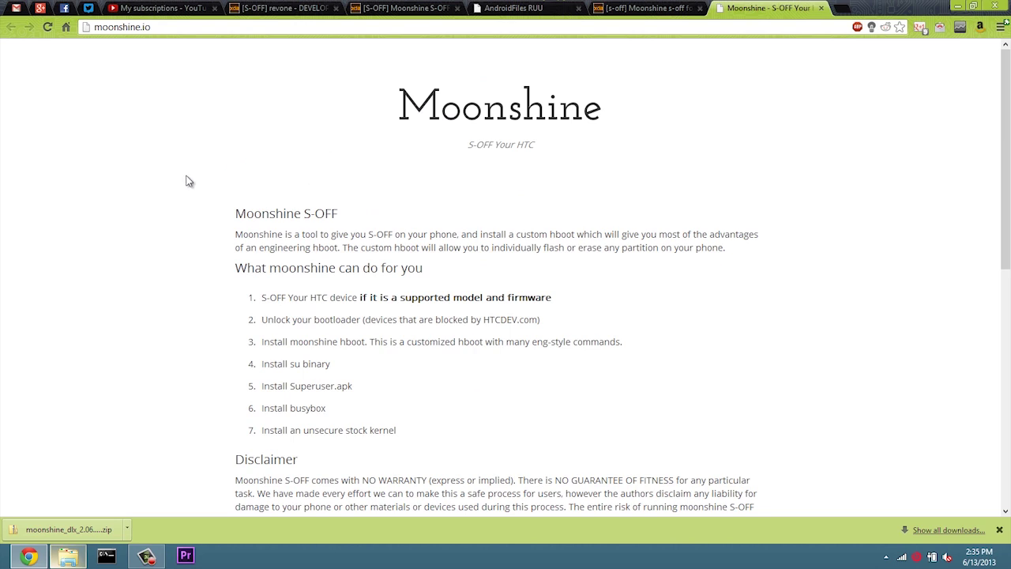
- Read the overview of what Moonshine does and its disclaimer, and start on to the instructions page
{"action": "scroll", "coordinate": [213, 172], "scroll_direction": "down", "scroll_amount": 3}
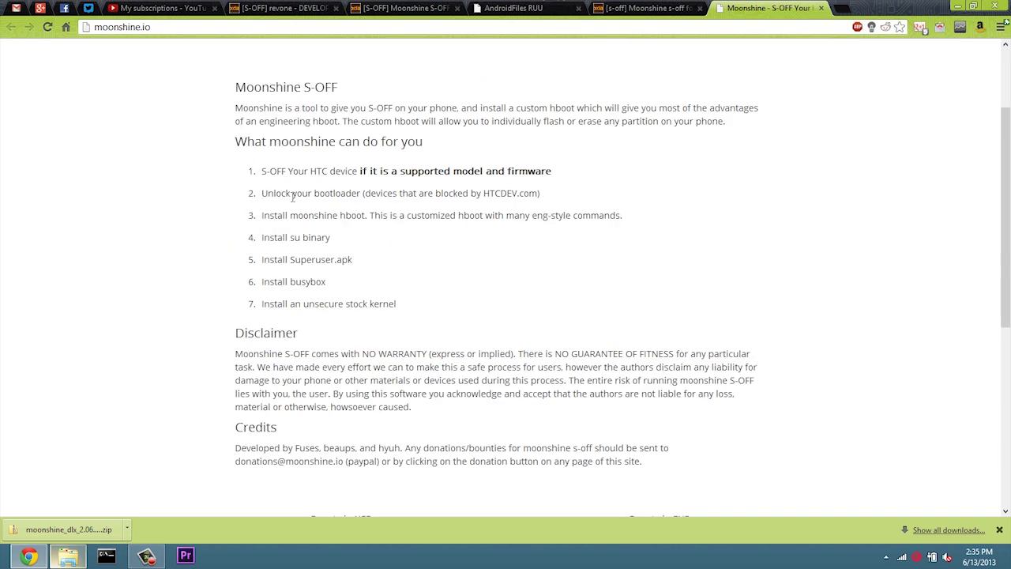
{"action": "scroll", "coordinate": [269, 194], "scroll_direction": "down", "scroll_amount": 1}
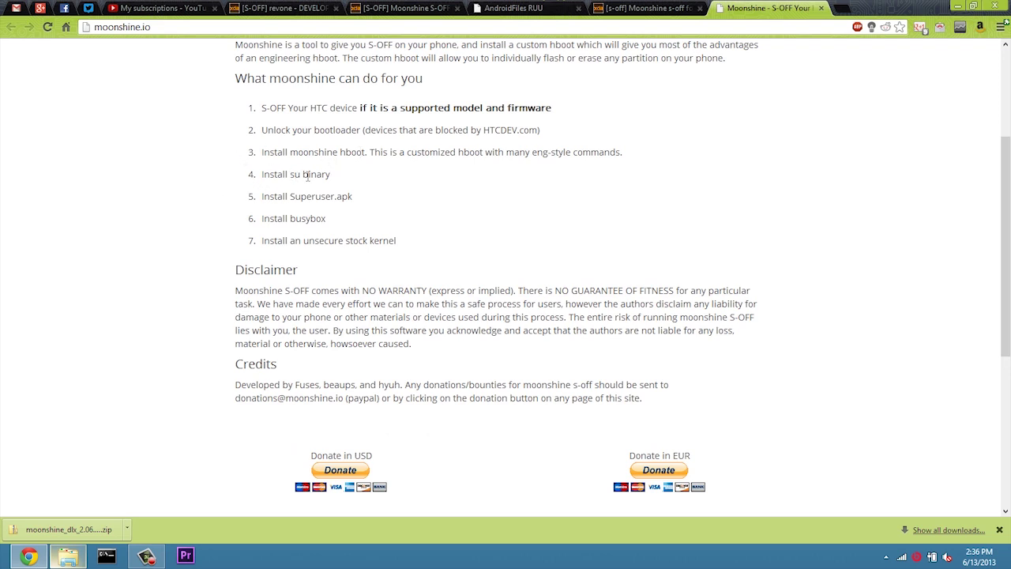
{"action": "scroll", "coordinate": [172, 204], "scroll_direction": "down", "scroll_amount": 3}
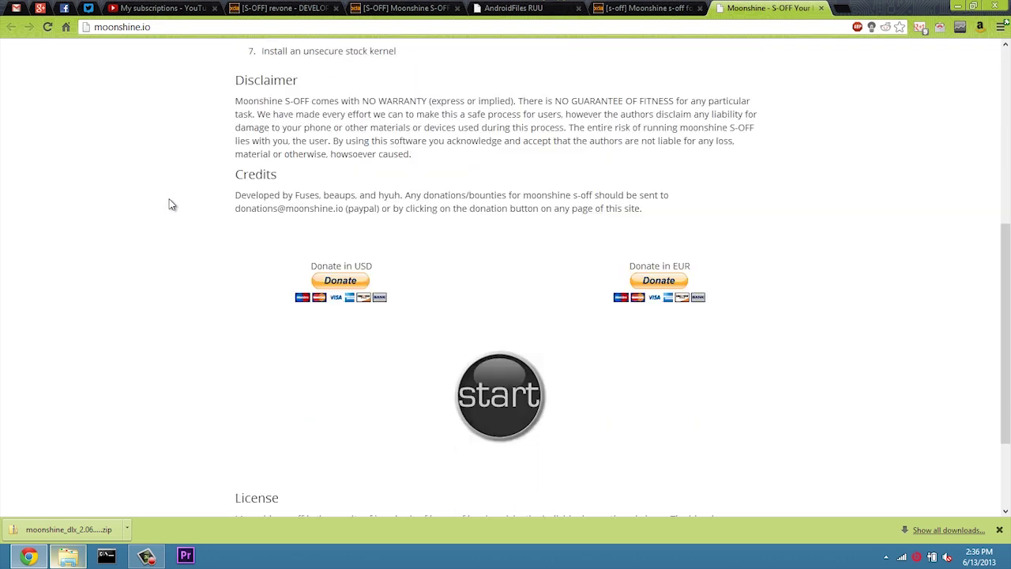
{"action": "left_click", "coordinate": [485, 370]}
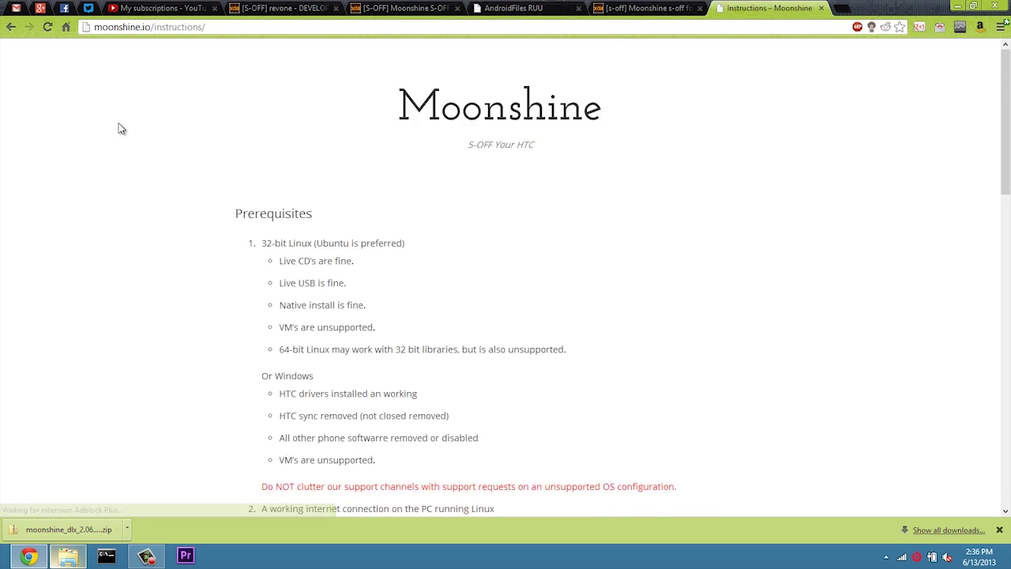
- Review the Moonshine prerequisites and installation instructions for Windows, and continue to the downloads page
{"action": "scroll", "coordinate": [121, 128], "scroll_direction": "down", "scroll_amount": 2}
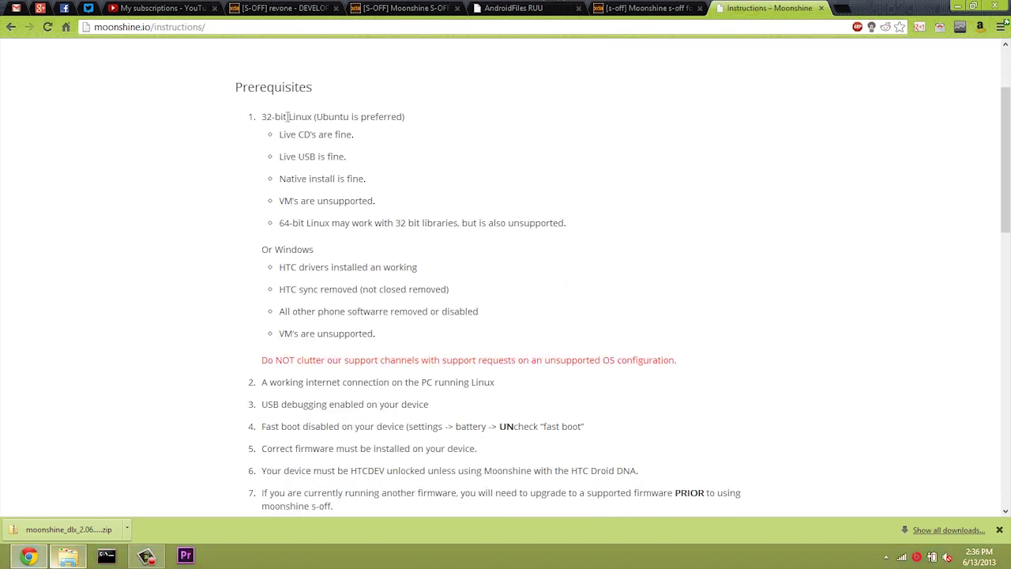
{"action": "scroll", "coordinate": [206, 145], "scroll_direction": "down", "scroll_amount": 1}
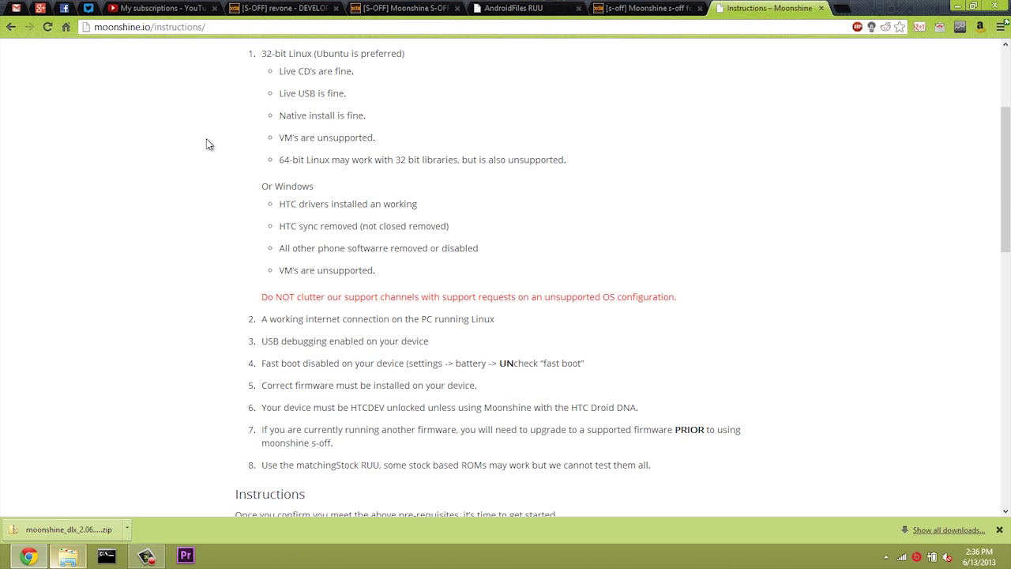
{"action": "scroll", "coordinate": [206, 145], "scroll_direction": "down", "scroll_amount": 1}
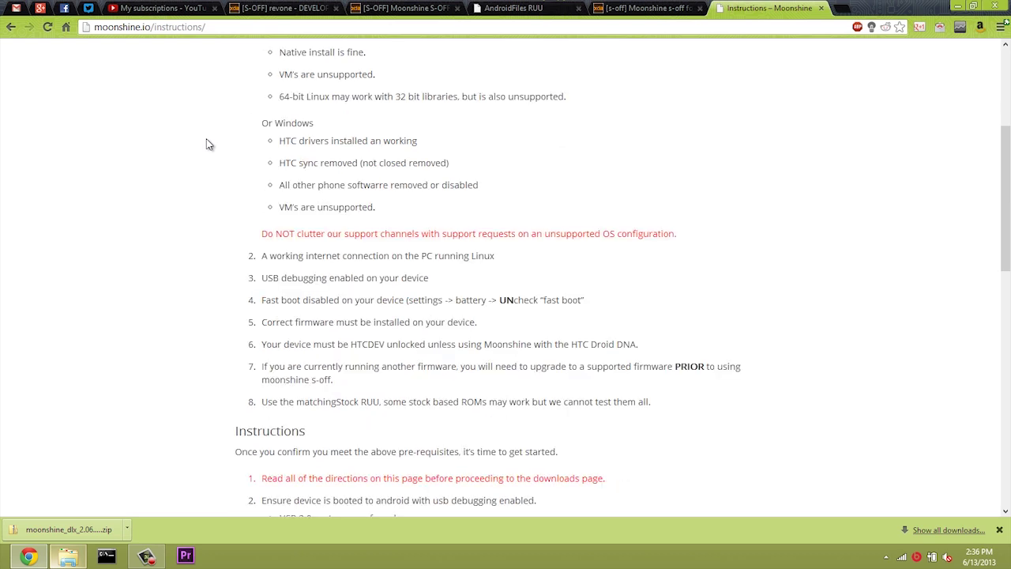
{"action": "scroll", "coordinate": [210, 137], "scroll_direction": "down", "scroll_amount": 1}
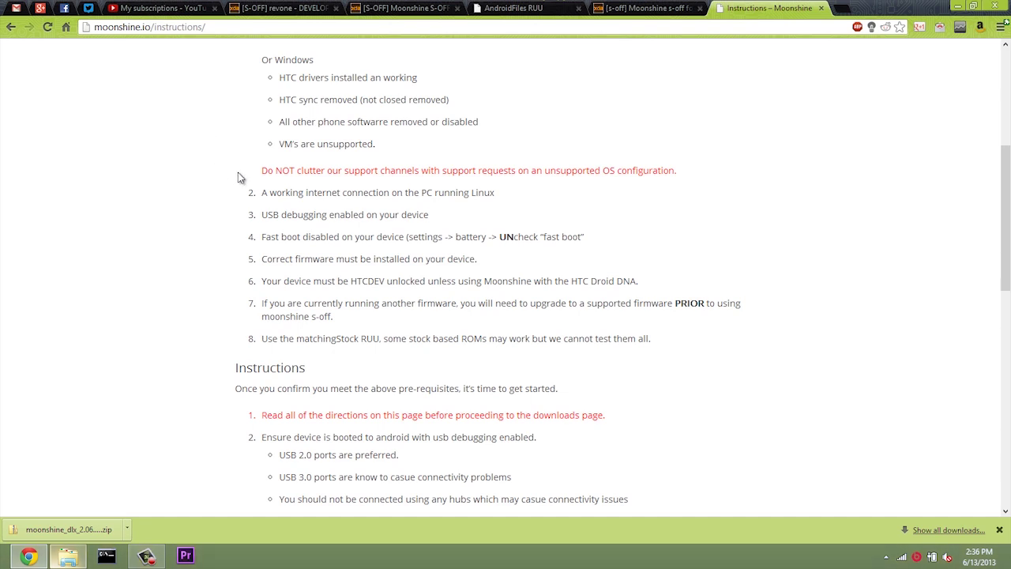
{"action": "scroll", "coordinate": [233, 168], "scroll_direction": "down", "scroll_amount": 1}
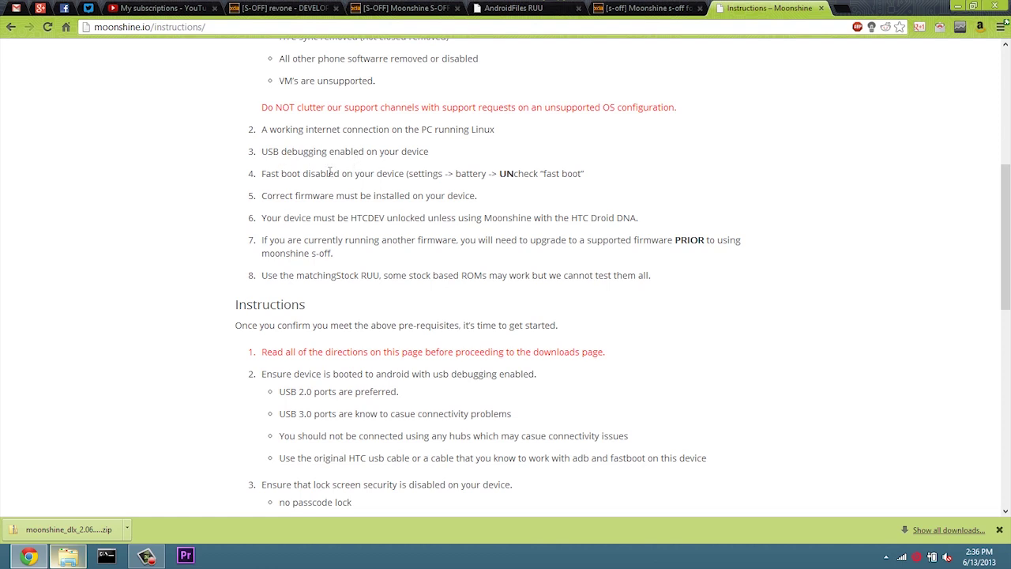
{"action": "scroll", "coordinate": [161, 172], "scroll_direction": "down", "scroll_amount": 1}
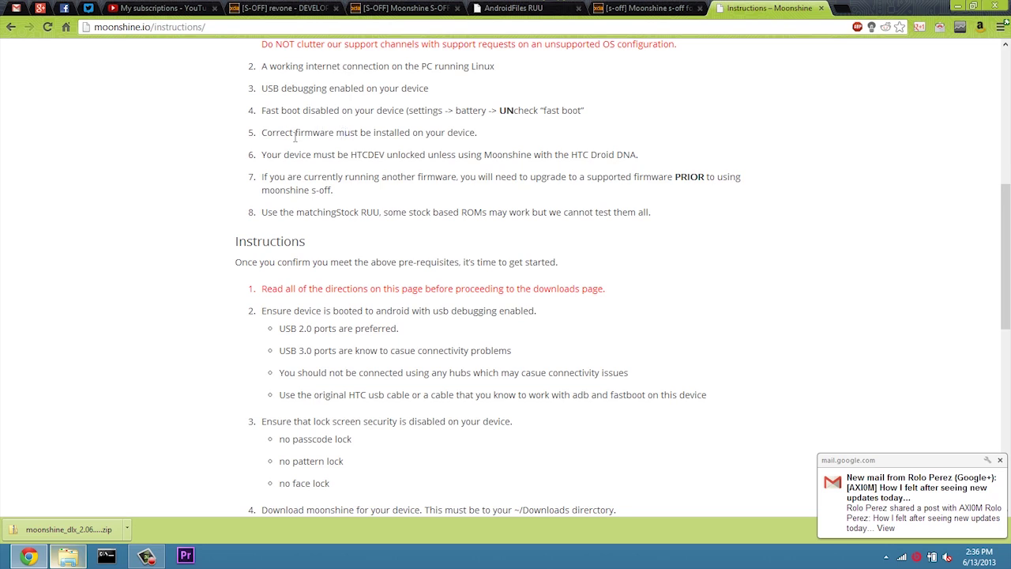
{"action": "scroll", "coordinate": [200, 156], "scroll_direction": "down", "scroll_amount": 1}
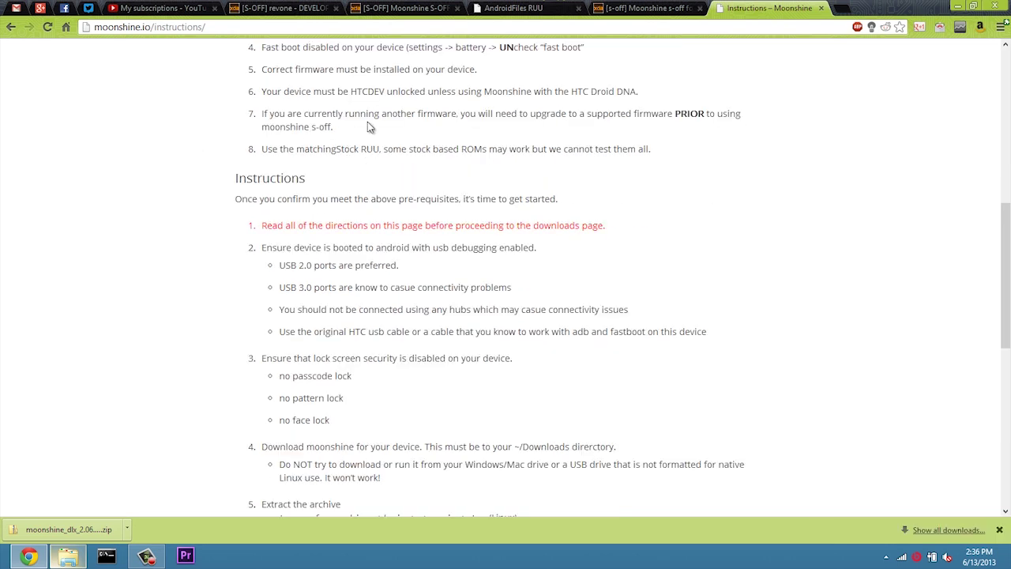
{"action": "scroll", "coordinate": [158, 163], "scroll_direction": "down", "scroll_amount": 3}
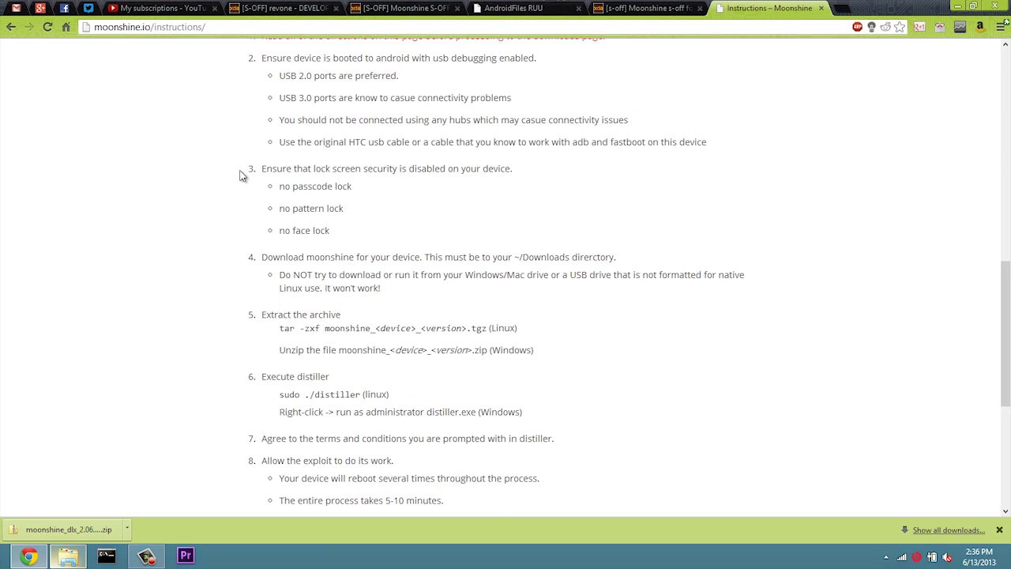
{"action": "scroll", "coordinate": [241, 174], "scroll_direction": "down", "scroll_amount": 2}
{"action": "scroll", "coordinate": [244, 175], "scroll_direction": "down", "scroll_amount": 1}
{"action": "left_click", "coordinate": [458, 439]}
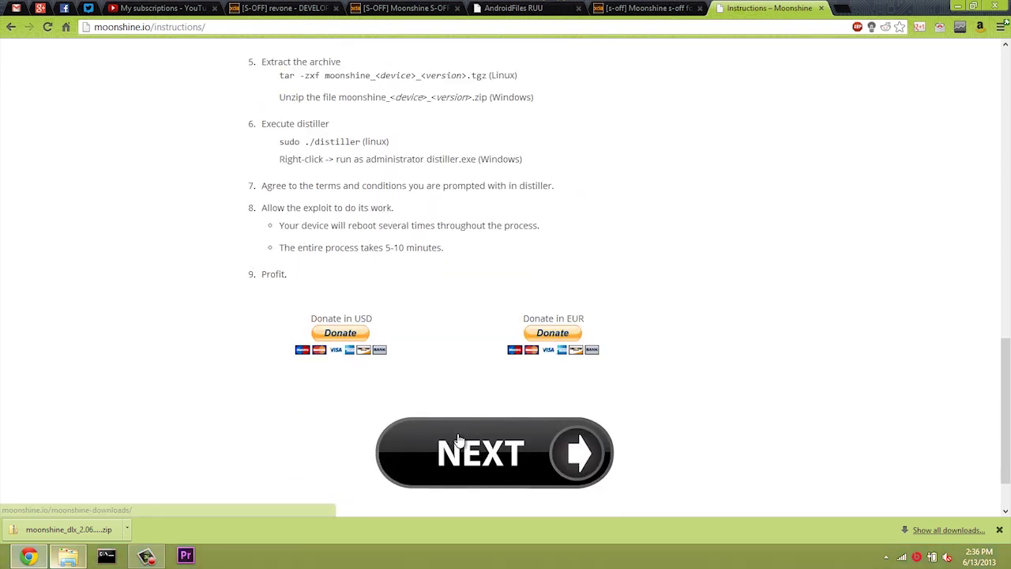
- Look through the downloads list for the HTC Droid DNA (Verizon) Windows package and go back to the instructions
{"action": "scroll", "coordinate": [253, 210], "scroll_direction": "down", "scroll_amount": 3}
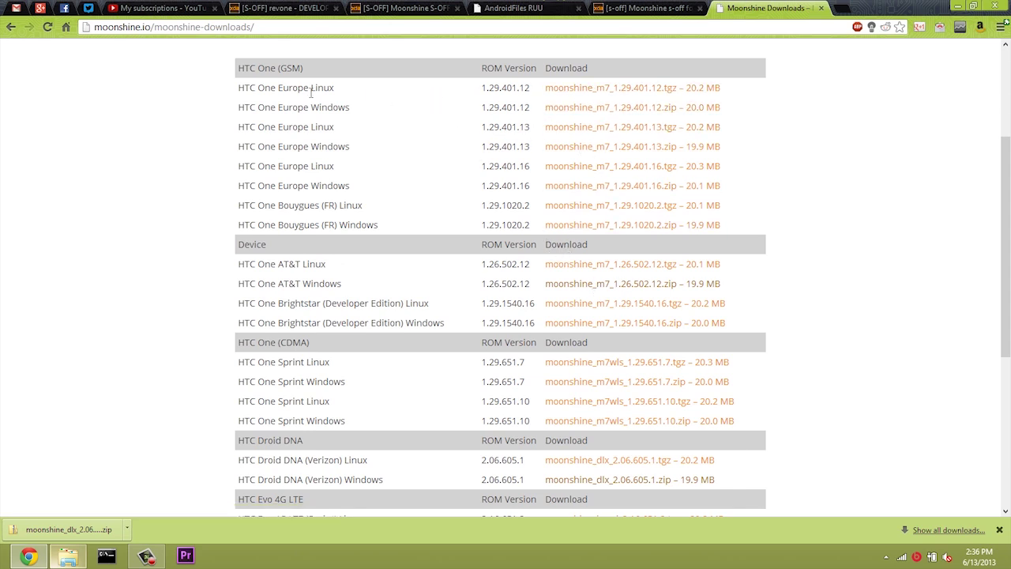
{"action": "scroll", "coordinate": [245, 182], "scroll_direction": "down", "scroll_amount": 3}
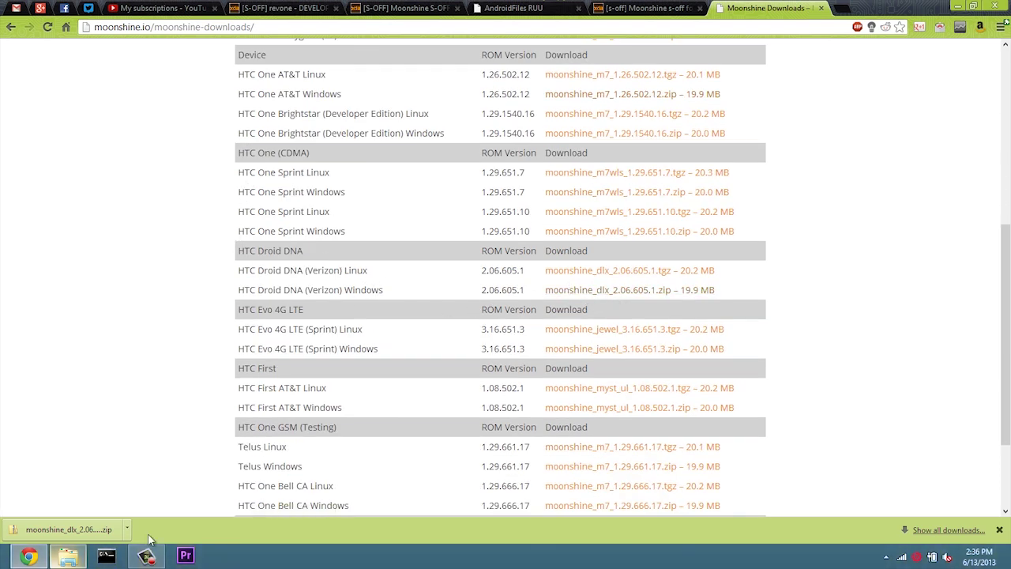
{"action": "scroll", "coordinate": [204, 352], "scroll_direction": "down", "scroll_amount": 2}
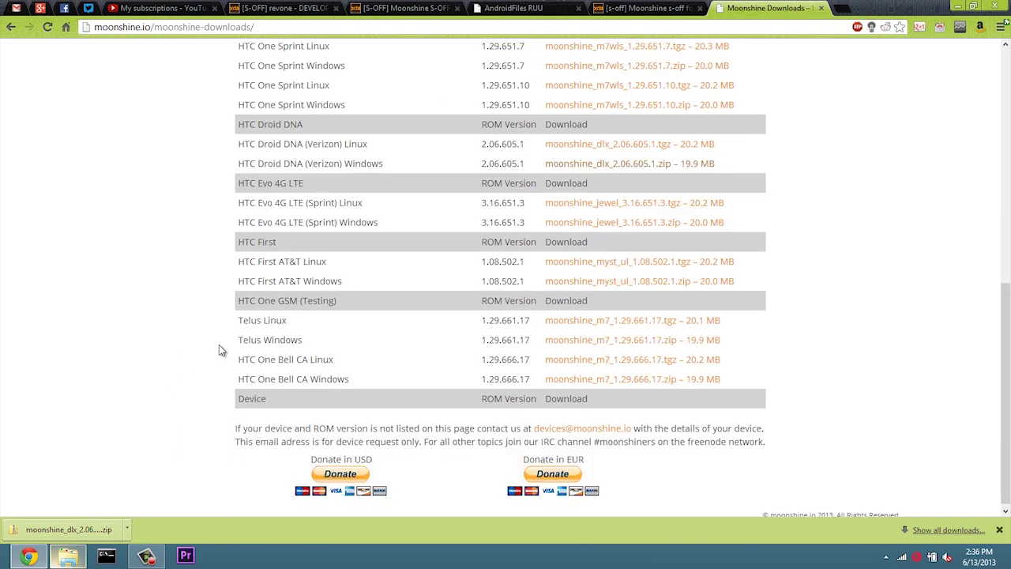
{"action": "scroll", "coordinate": [240, 349], "scroll_direction": "up", "scroll_amount": 1}
{"action": "scroll", "coordinate": [240, 349], "scroll_direction": "up", "scroll_amount": 6}
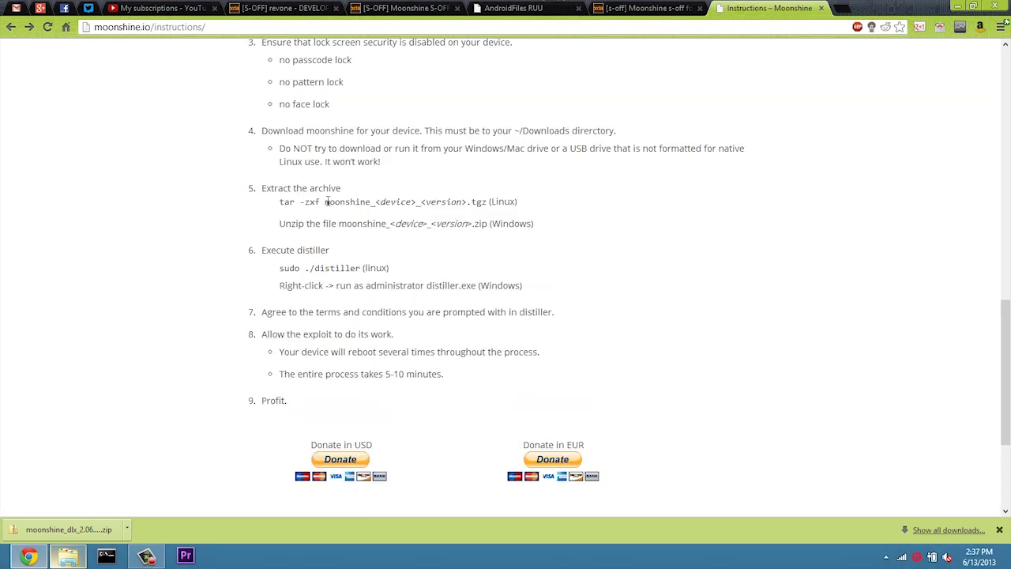
- Show the downloaded moonshine_dlx_2.06.605.1 archive in its Droid DNA folder and extract it to the suggested subfolder
{"action": "left_click", "coordinate": [127, 527]}
{"action": "left_click", "coordinate": [157, 480]}
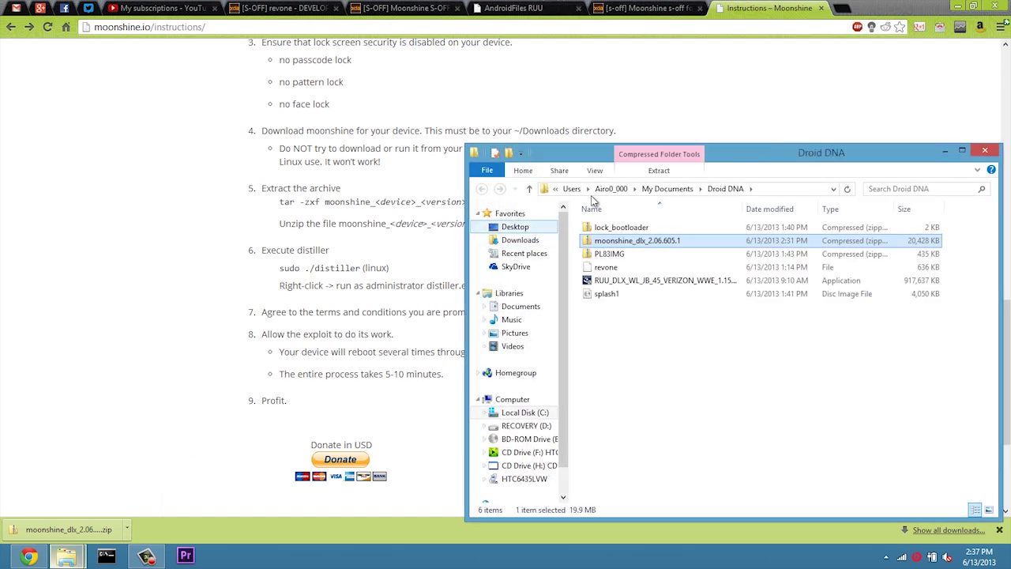
{"action": "left_click_drag", "start_coordinate": [549, 152], "coordinate": [229, 102]}
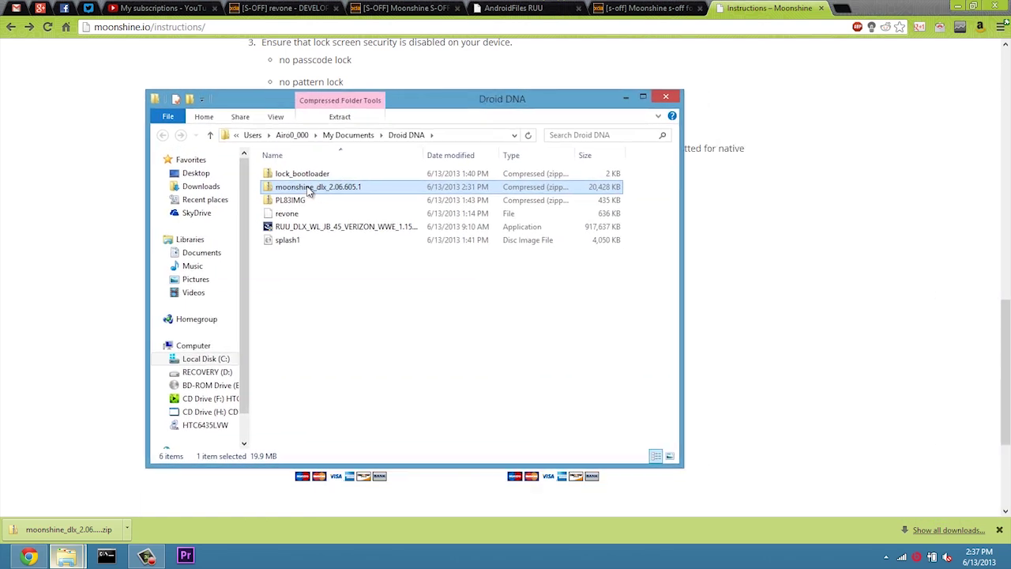
{"action": "right_click", "coordinate": [309, 188]}
{"action": "left_click", "coordinate": [338, 241]}
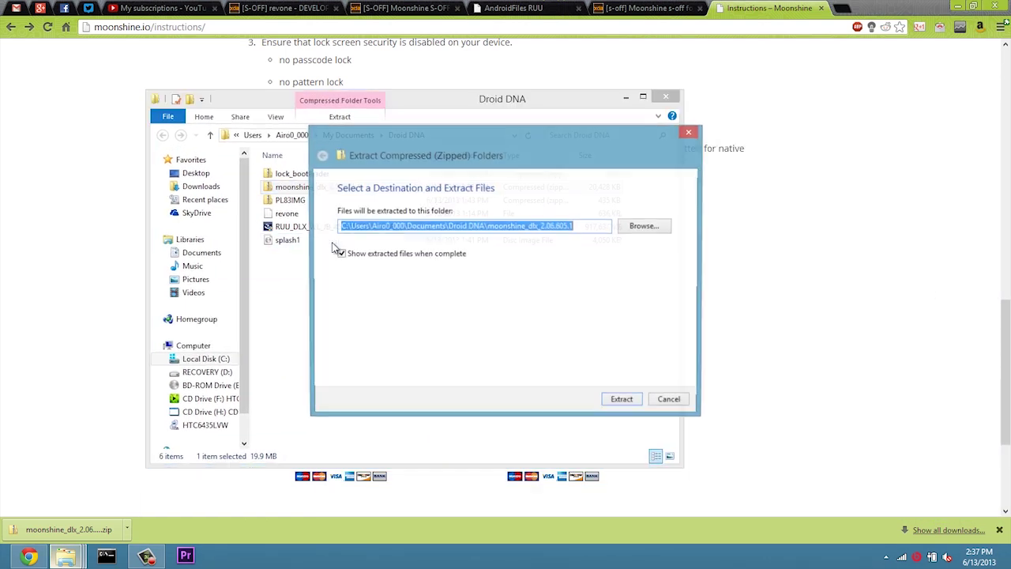
{"action": "left_click", "coordinate": [623, 401]}
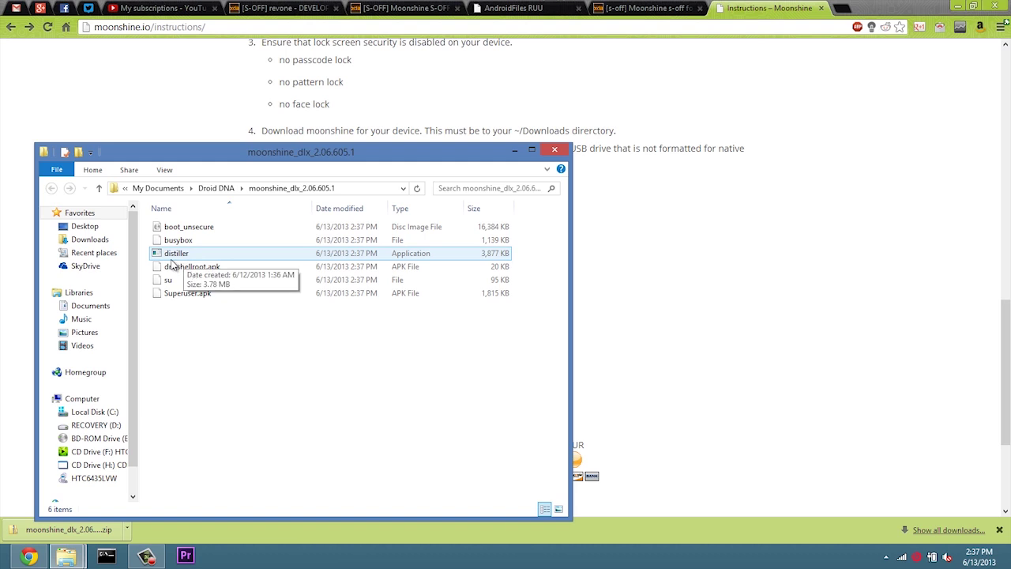
- Run distiller as administrator and answer Yes to both the risk warning and the user-expectations prompt
{"action": "right_click", "coordinate": [170, 255]}
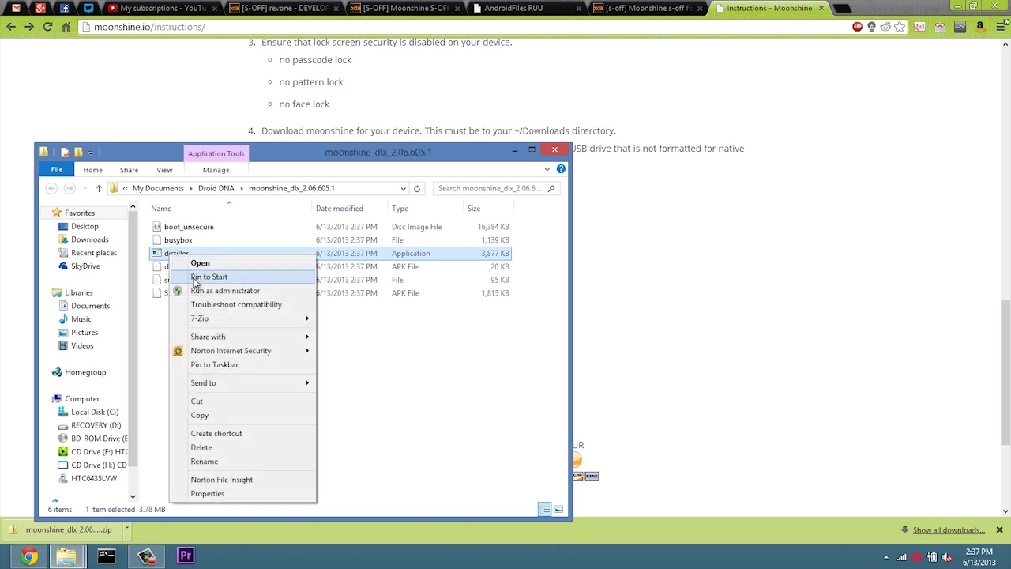
{"action": "left_click", "coordinate": [215, 295]}
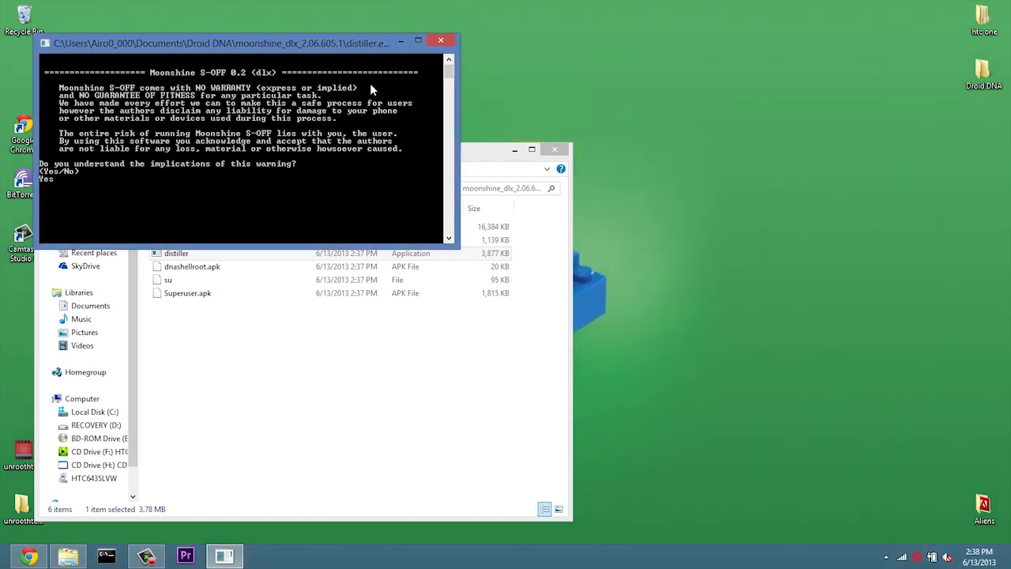
{"action": "key", "text": "Return"}
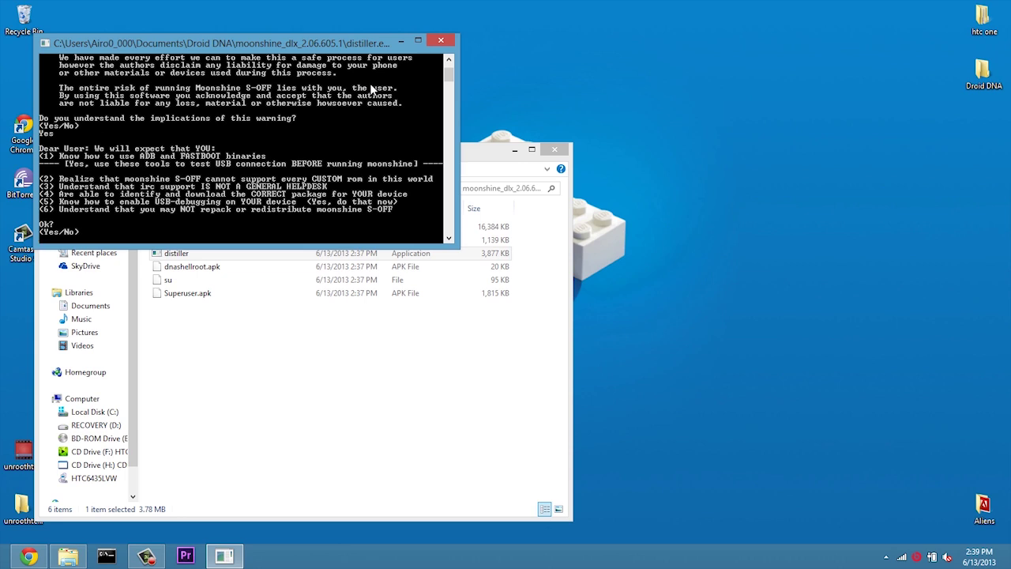
{"action": "type", "text": "s"}
{"action": "key", "text": "Return"}
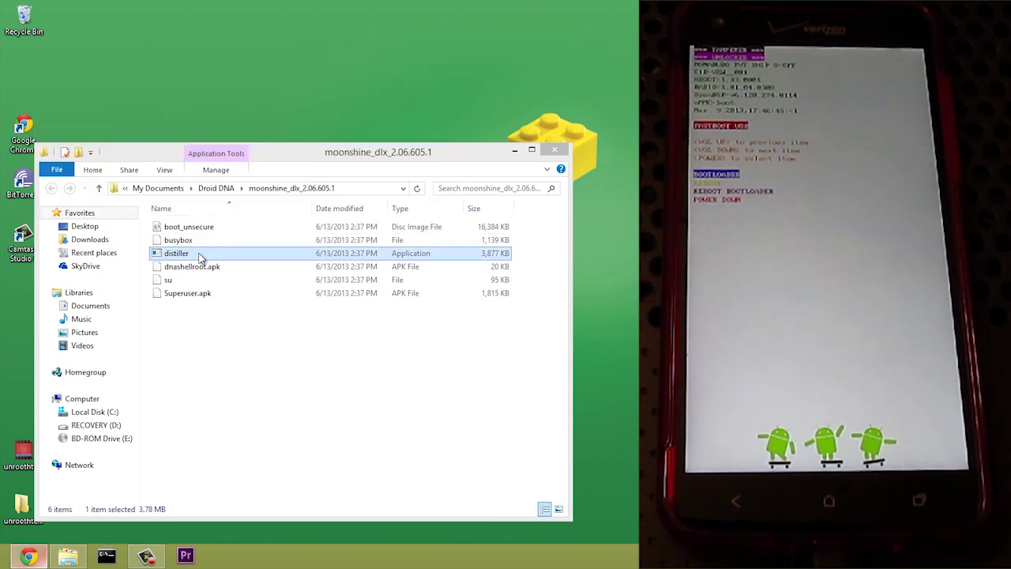
- Launch distiller with administrator rights once more while the phone is in fastboot mode
{"action": "right_click", "coordinate": [199, 254]}
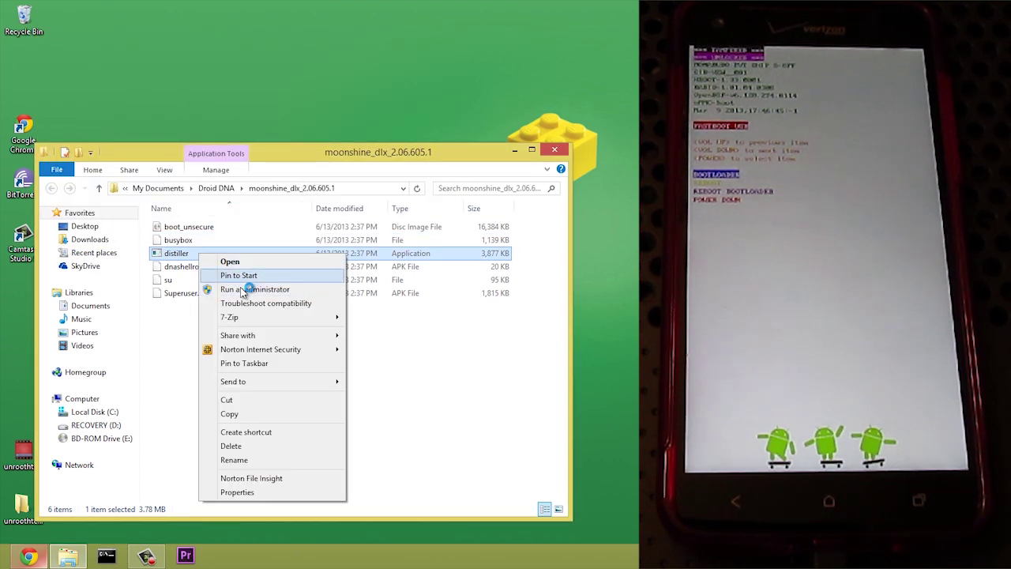
{"action": "left_click", "coordinate": [243, 290]}
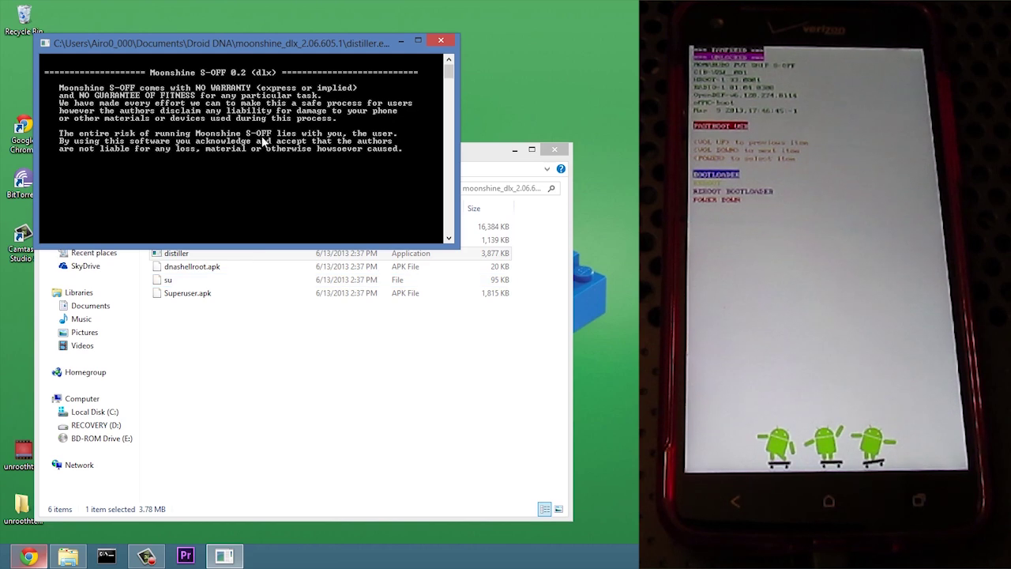
{"action": "left_click_drag", "start_coordinate": [269, 50], "coordinate": [277, 71]}
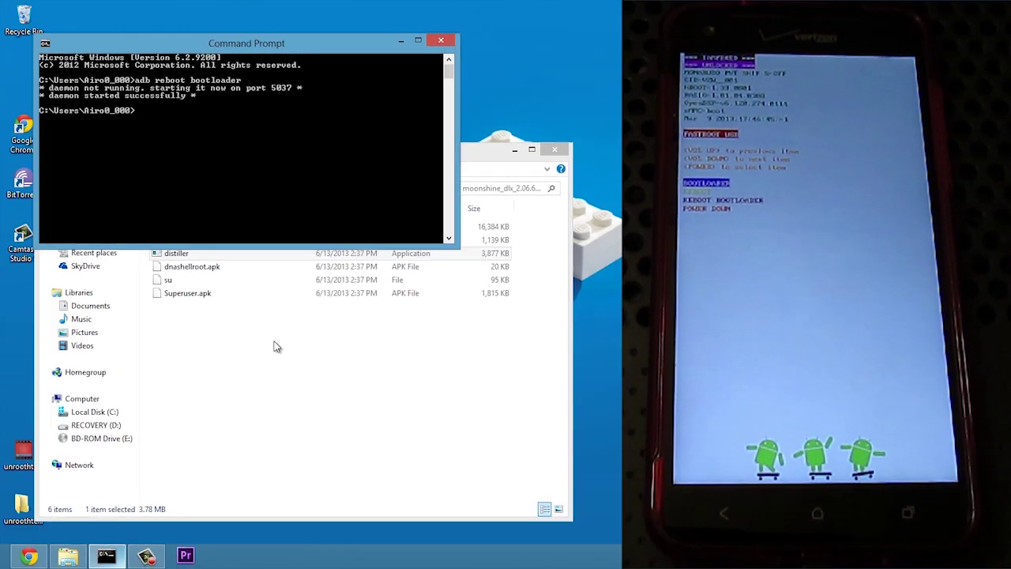
- Close the Command Prompt and folder windows, and get TWRP for the HTC Droid DNA (dlx) from the TeamWin twrp2 page in Chrome
{"action": "left_click", "coordinate": [430, 45]}
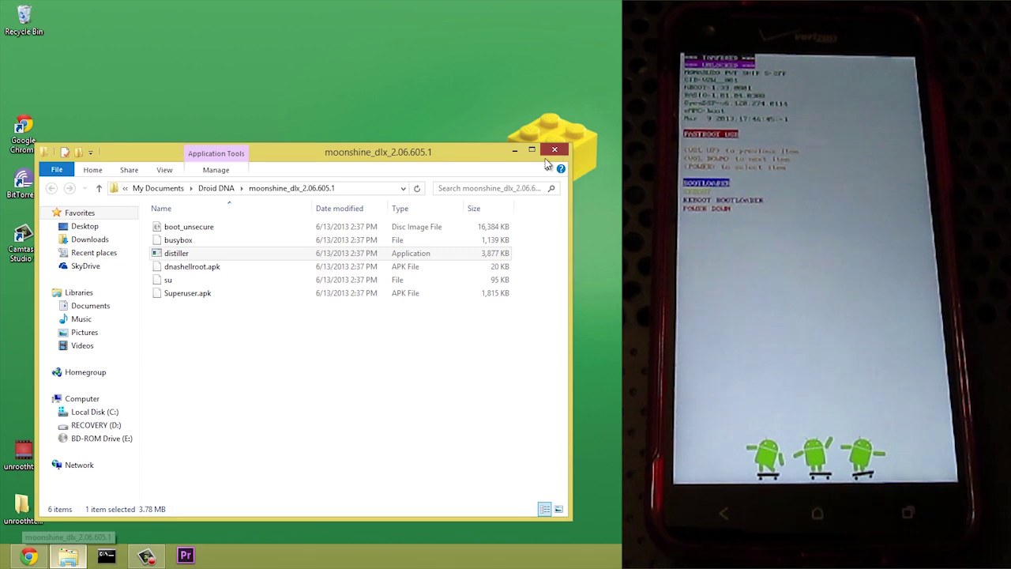
{"action": "left_click", "coordinate": [546, 153]}
{"action": "left_click", "coordinate": [28, 555]}
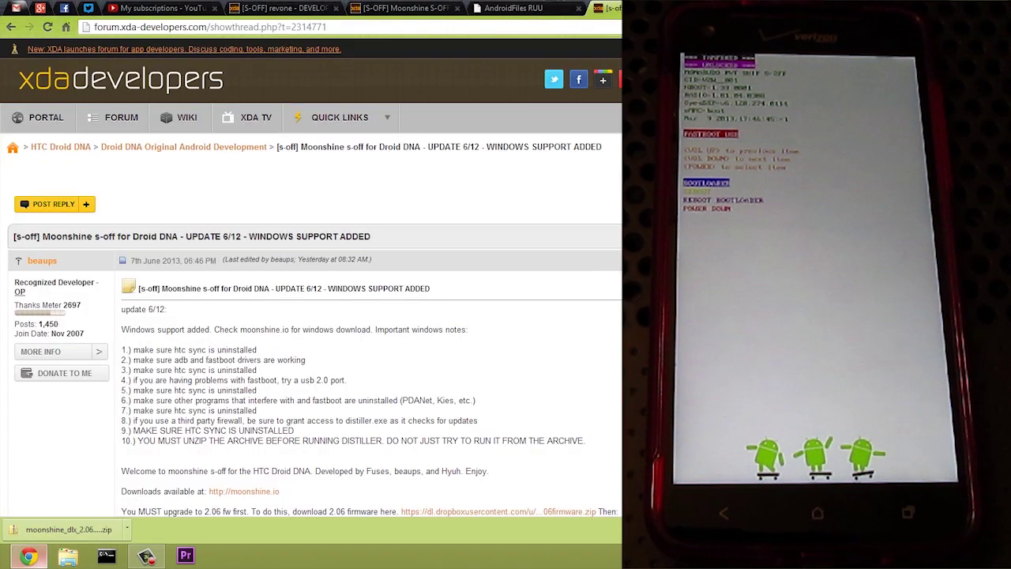
{"action": "key", "text": "ctrl+t"}
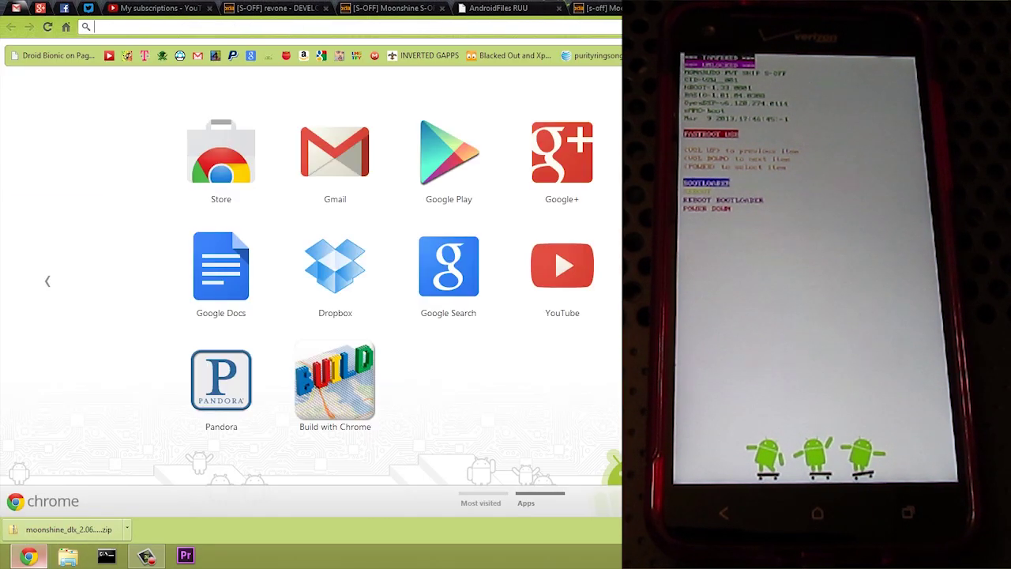
{"action": "type", "text": "twrp2"}
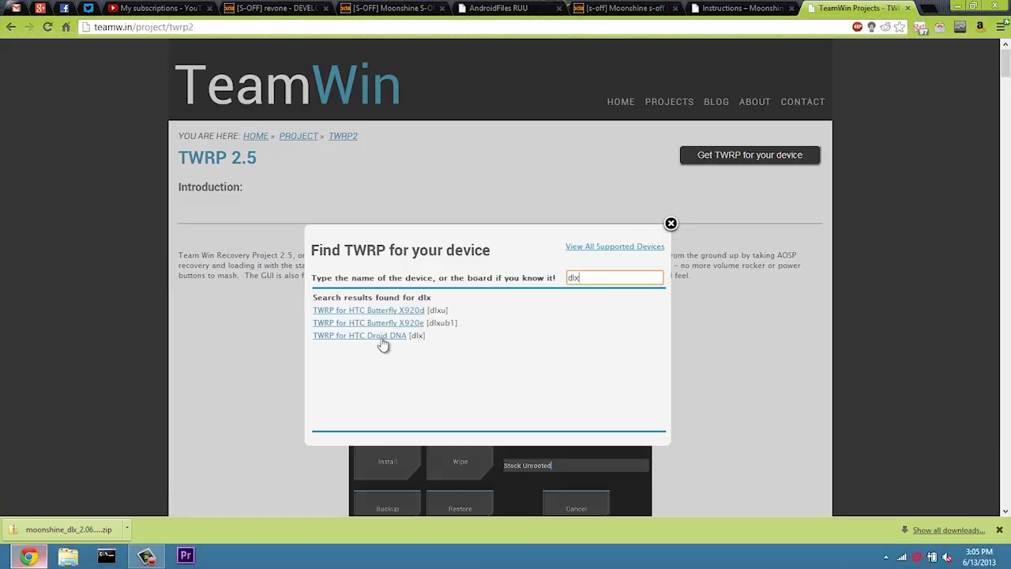
{"action": "left_click", "coordinate": [383, 342]}
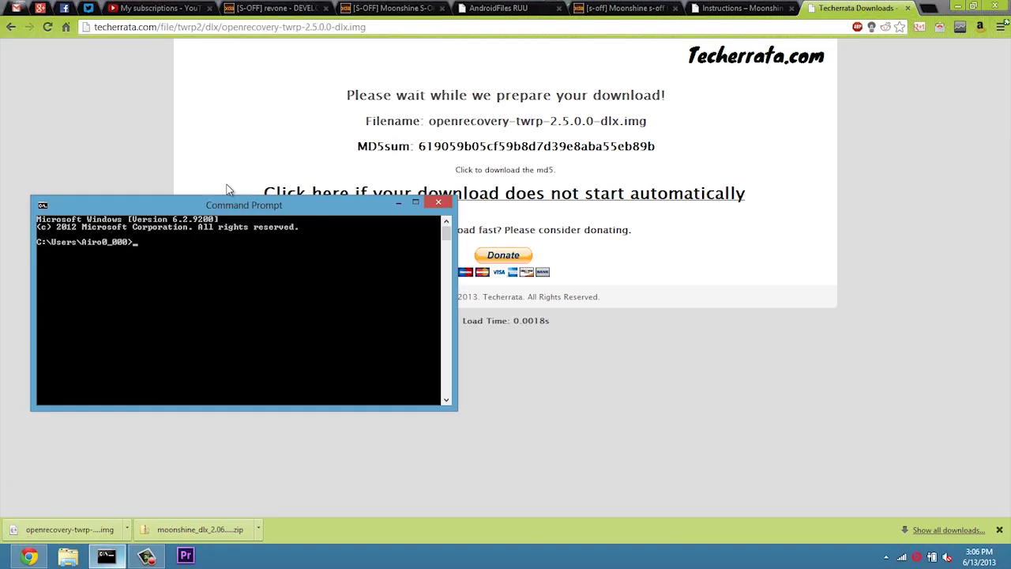
- Change the Command Prompt's working directory to Documents\Droid DNA
{"action": "type", "text": "cd Documents"}
{"action": "key", "text": "Return"}
{"action": "type", "text": "cd Droid DNA"}
{"action": "key", "text": "Return"}
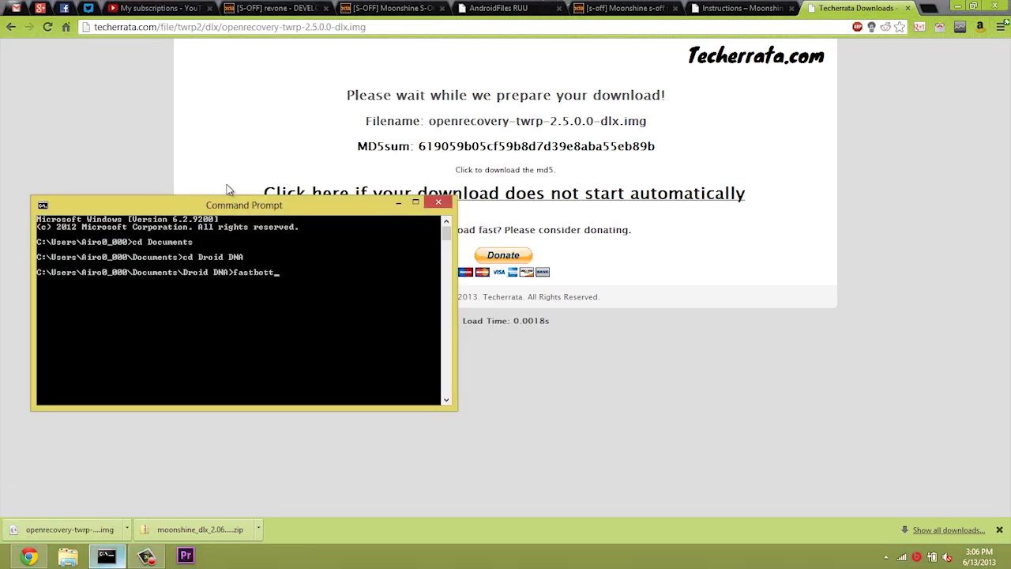
- Flash openrecovery-twrp-2.5.0.0-dlx.img to the phone's recovery with fastboot and run fastboot reboot-recovery
{"action": "type", "text": "fastboot flash recovery"}
{"action": "type", "text": "openrecovery-twrp-2.5.0.0-dlx.img"}
{"action": "key", "text": "Return"}
{"action": "type", "text": "fastboot reboot-recovery"}
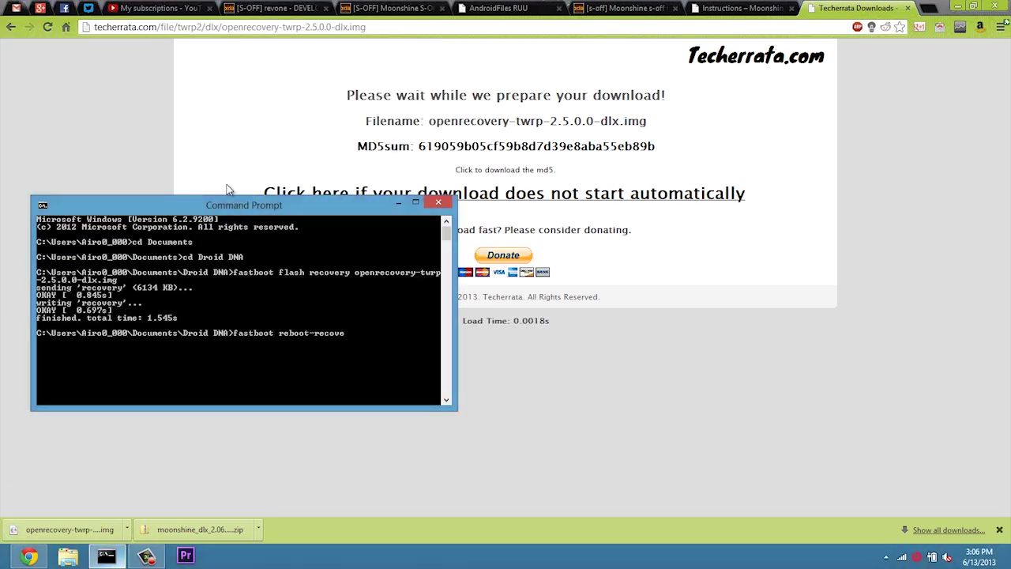
{"action": "key", "text": "Return"}
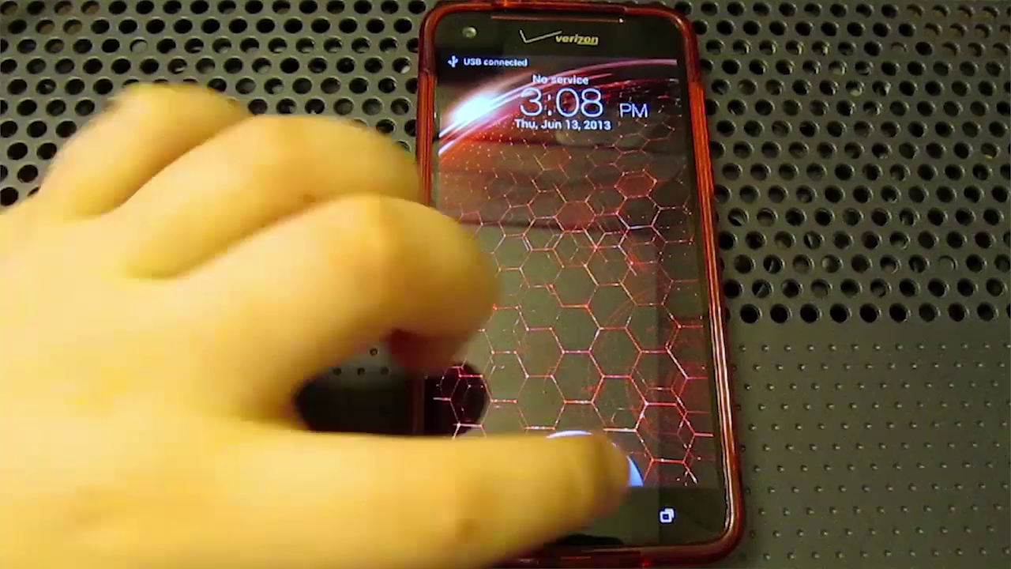
{"action": "left_click_drag", "start_coordinate": [589, 462], "coordinate": [575, 332]}
{"action": "left_click", "coordinate": [577, 463]}
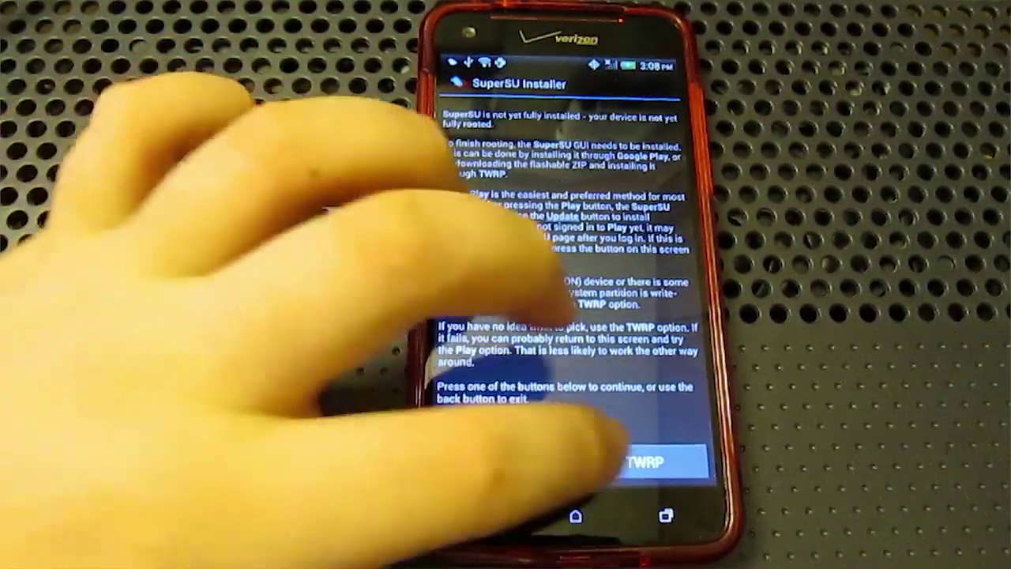
{"action": "left_click", "coordinate": [624, 462]}
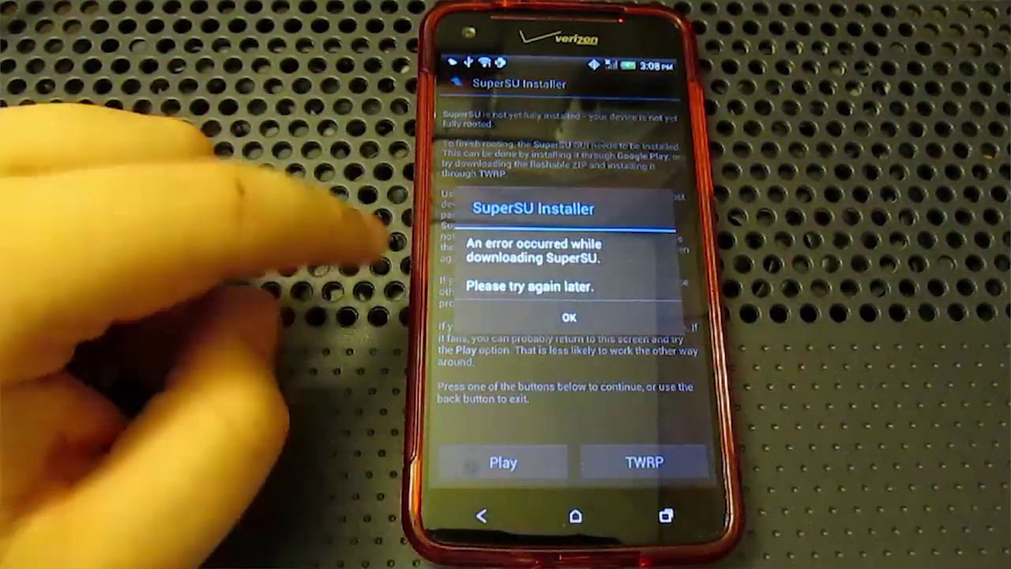
{"action": "left_click", "coordinate": [569, 316]}
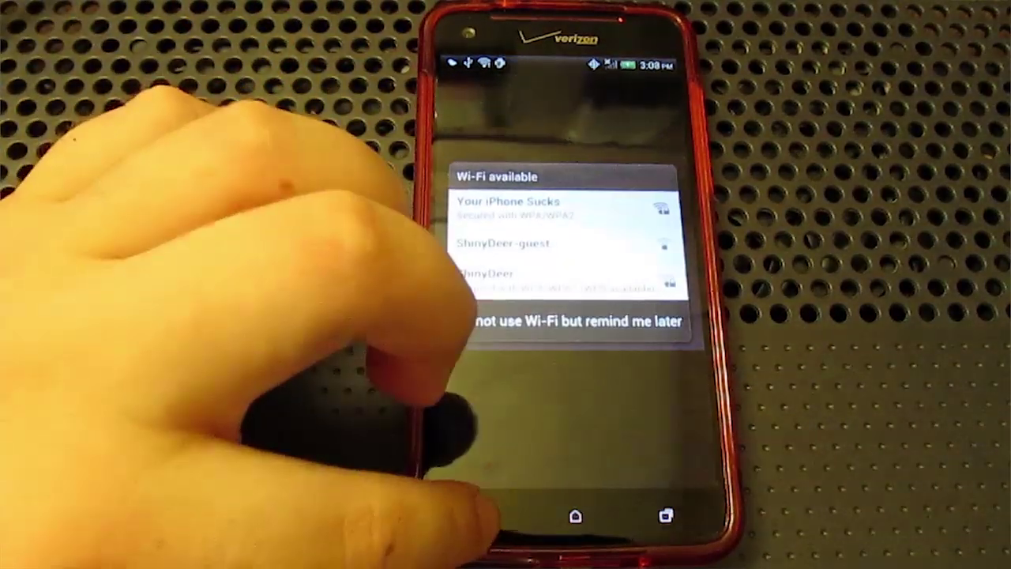
{"action": "left_click", "coordinate": [482, 514]}
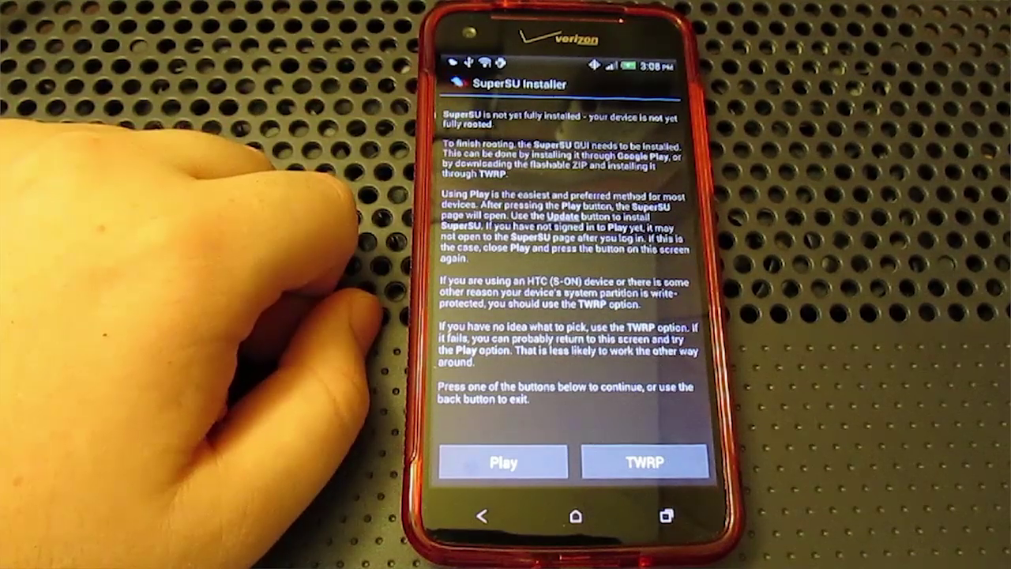
{"action": "left_click", "coordinate": [503, 462]}
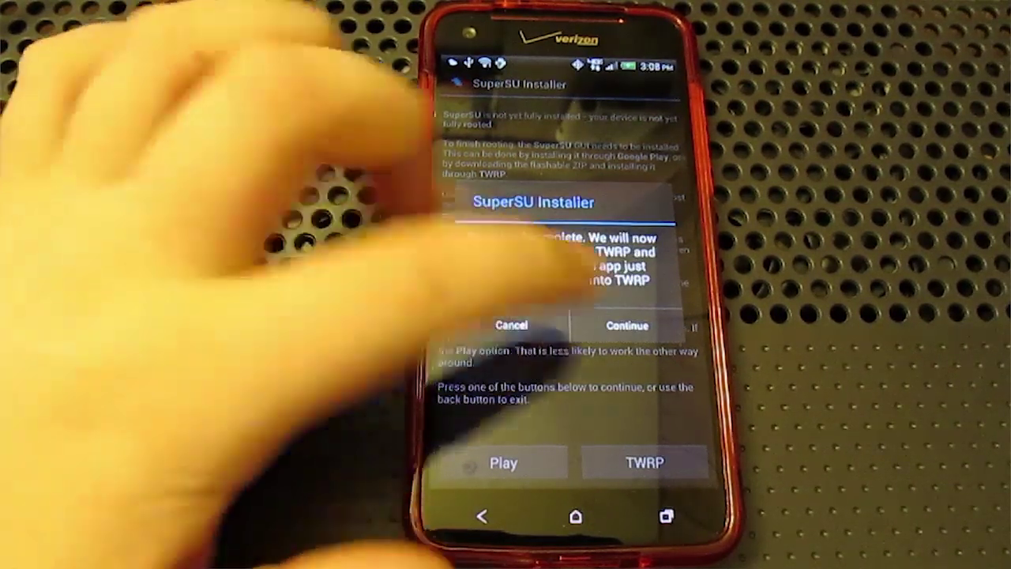
{"action": "left_click", "coordinate": [626, 324]}
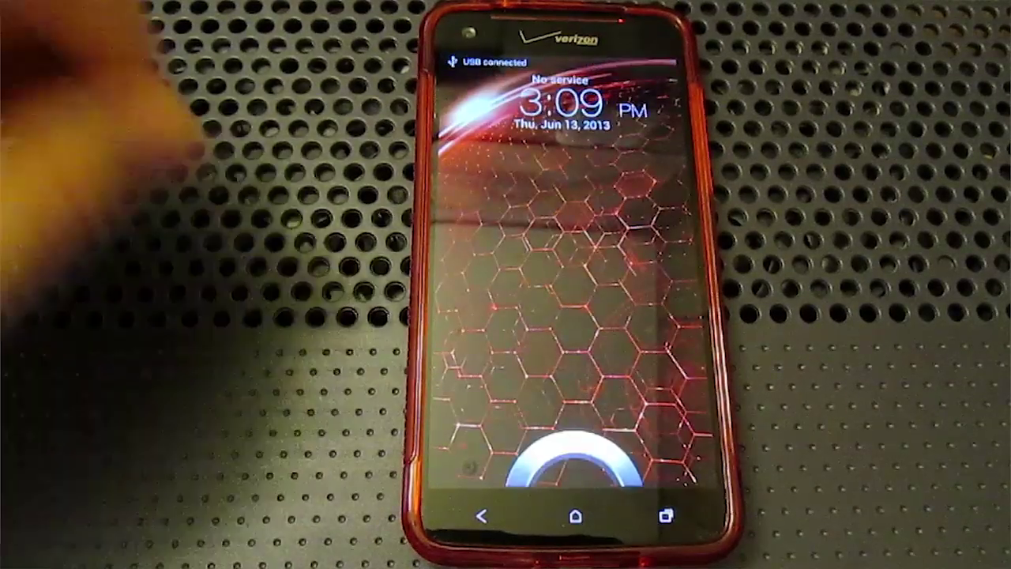
{"action": "left_click_drag", "start_coordinate": [575, 465], "coordinate": [542, 316]}
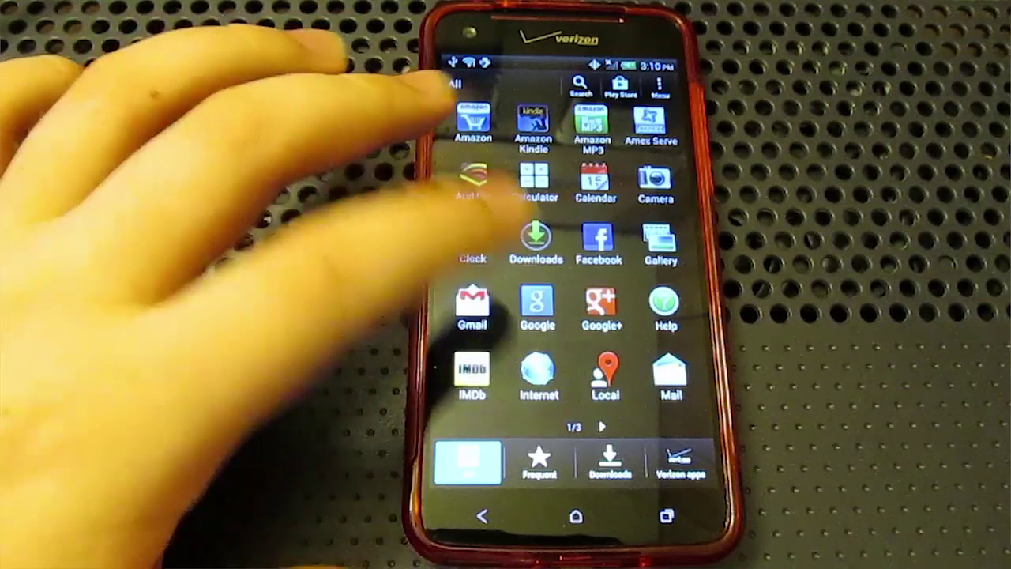
{"action": "left_click_drag", "start_coordinate": [616, 276], "coordinate": [474, 276]}
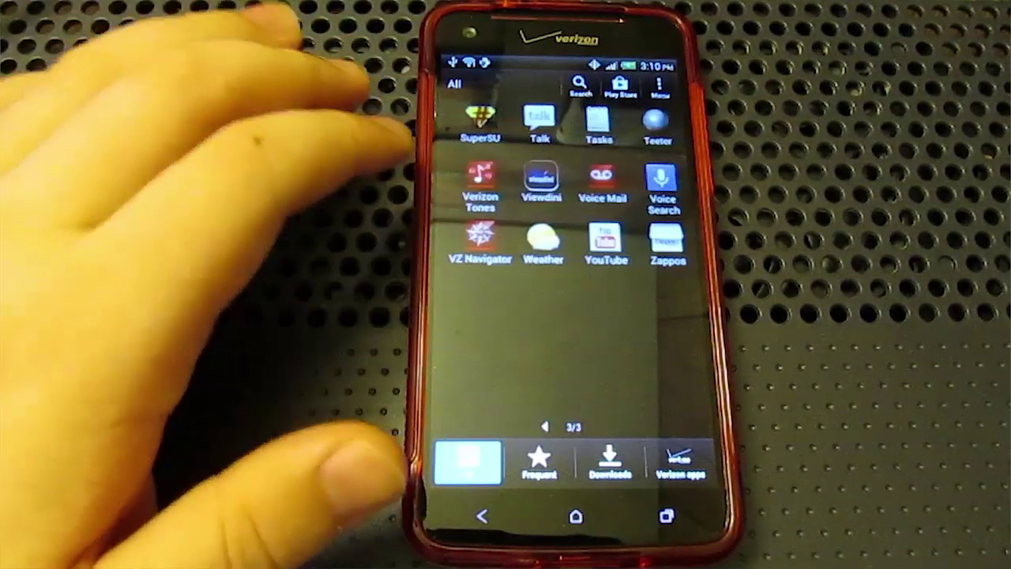
{"action": "left_click", "coordinate": [474, 120]}
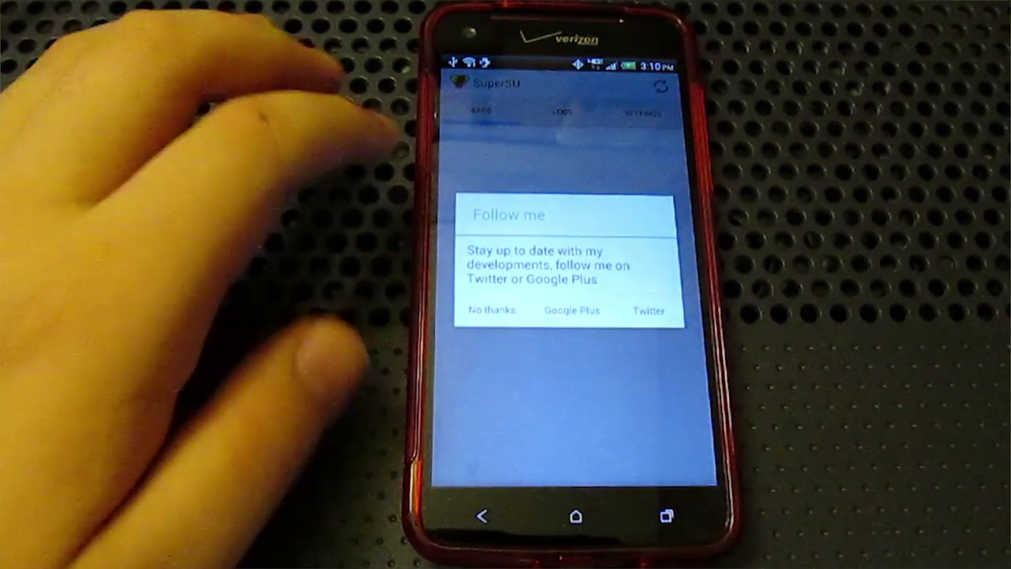
{"action": "left_click", "coordinate": [491, 310]}
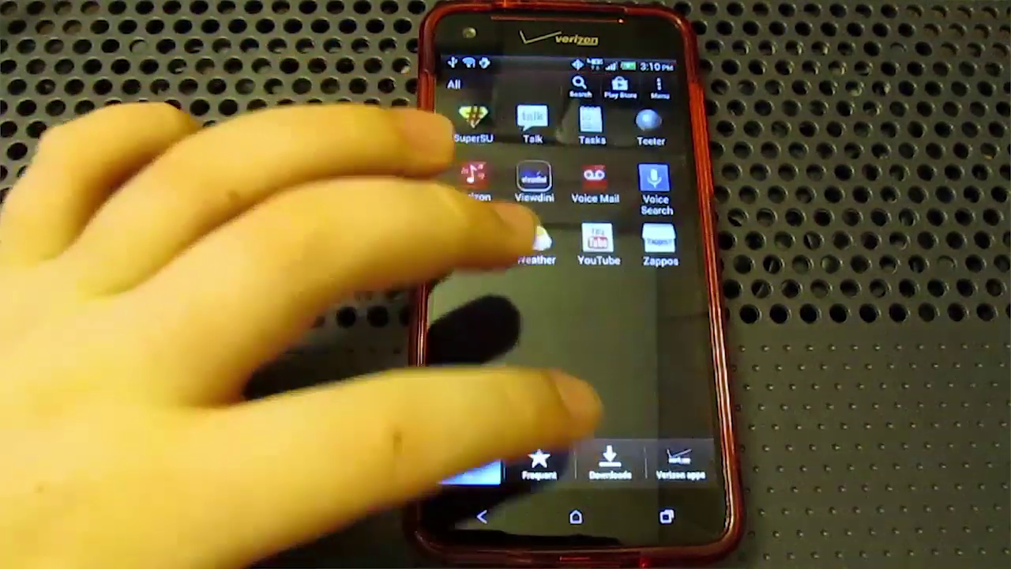
{"action": "left_click", "coordinate": [576, 516]}
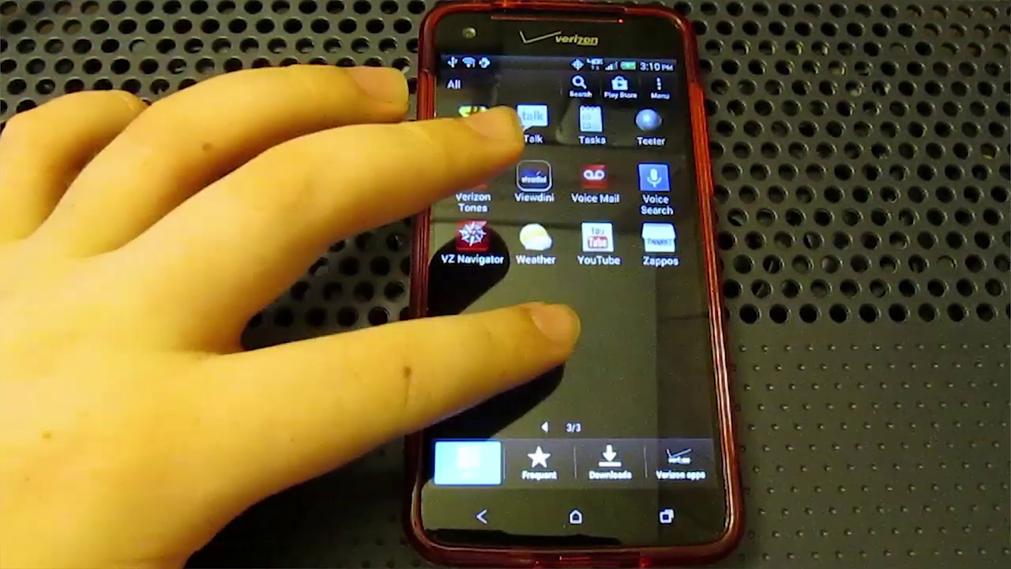
{"action": "left_click_drag", "start_coordinate": [490, 237], "coordinate": [648, 237]}
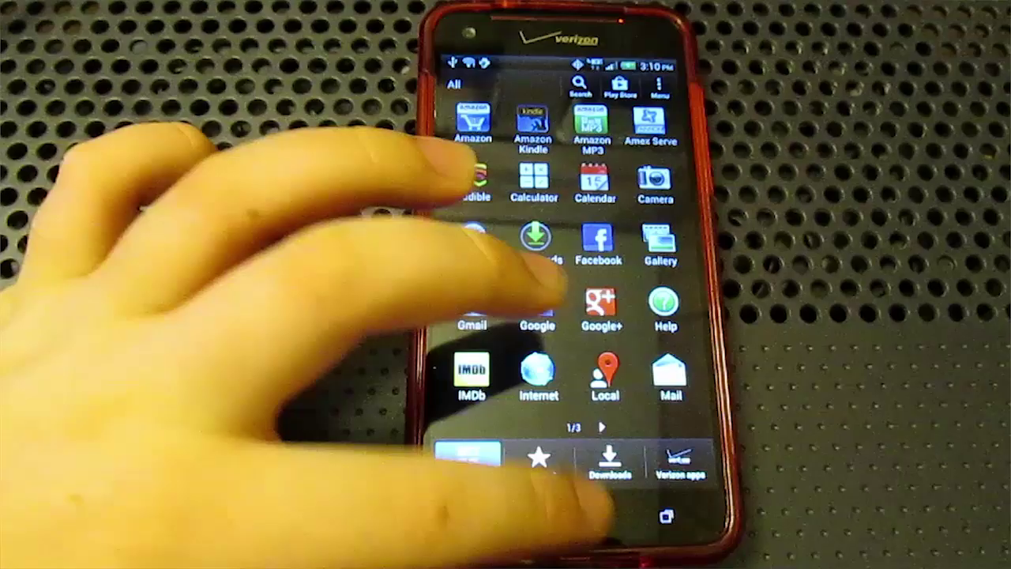